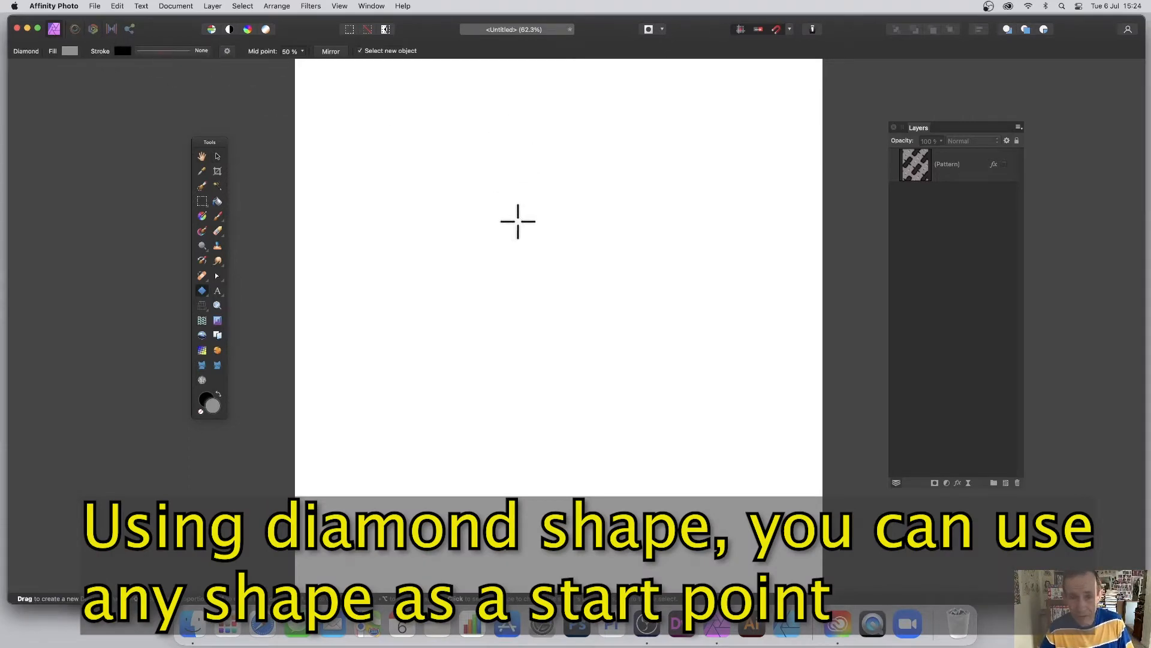
- Draw a grey diamond about 2.95 in wide and 5.2 in high near the page centre and open the Halftone filter for it
drag(509, 222, 652, 471)
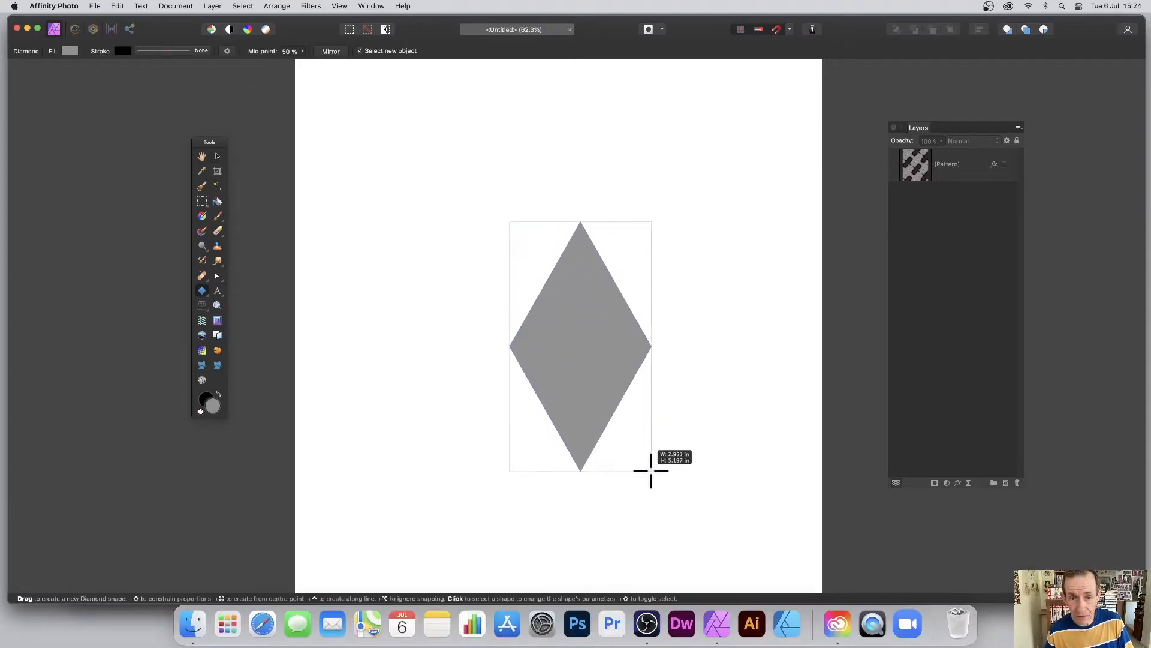
click(311, 6)
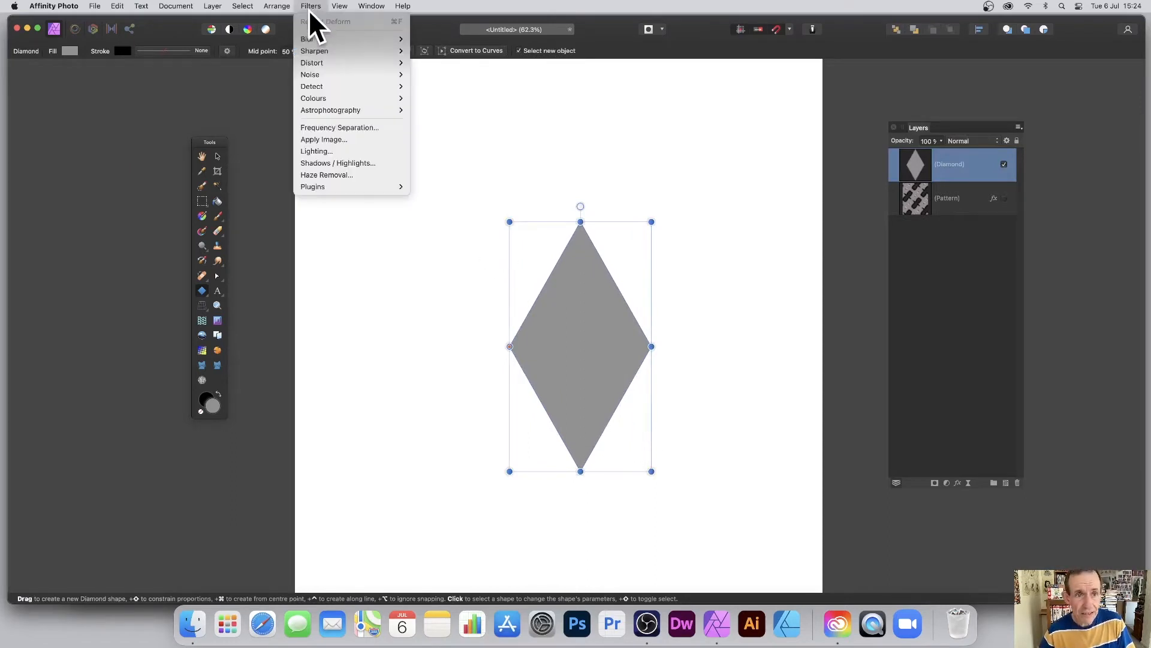
mouse_move(322, 100)
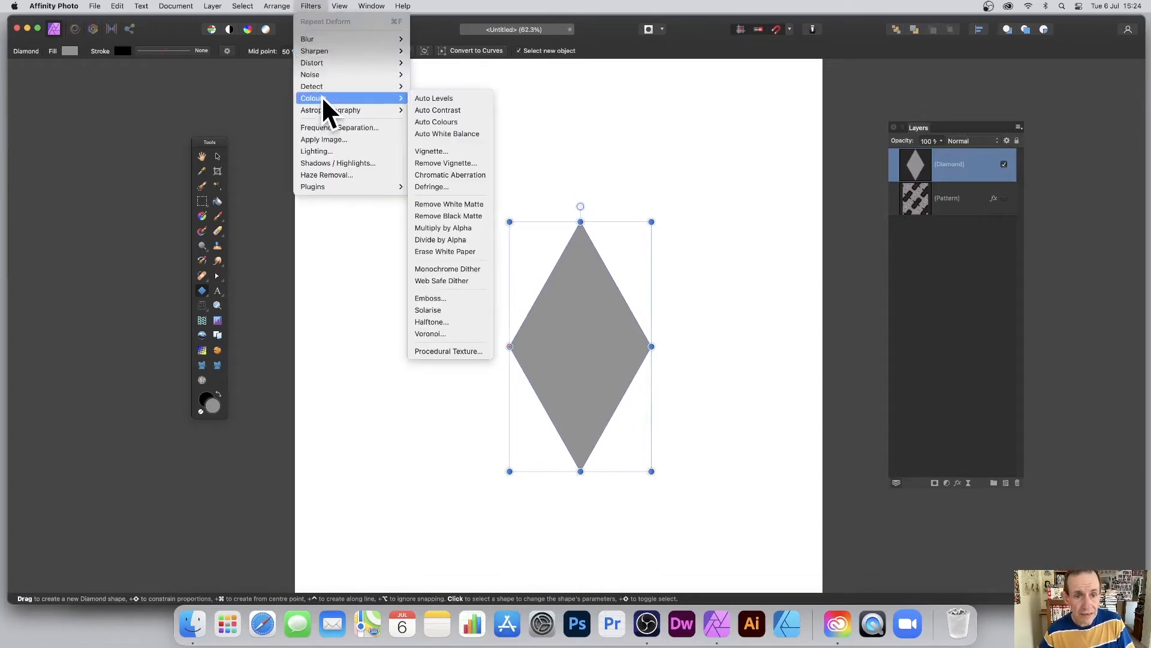
click(447, 319)
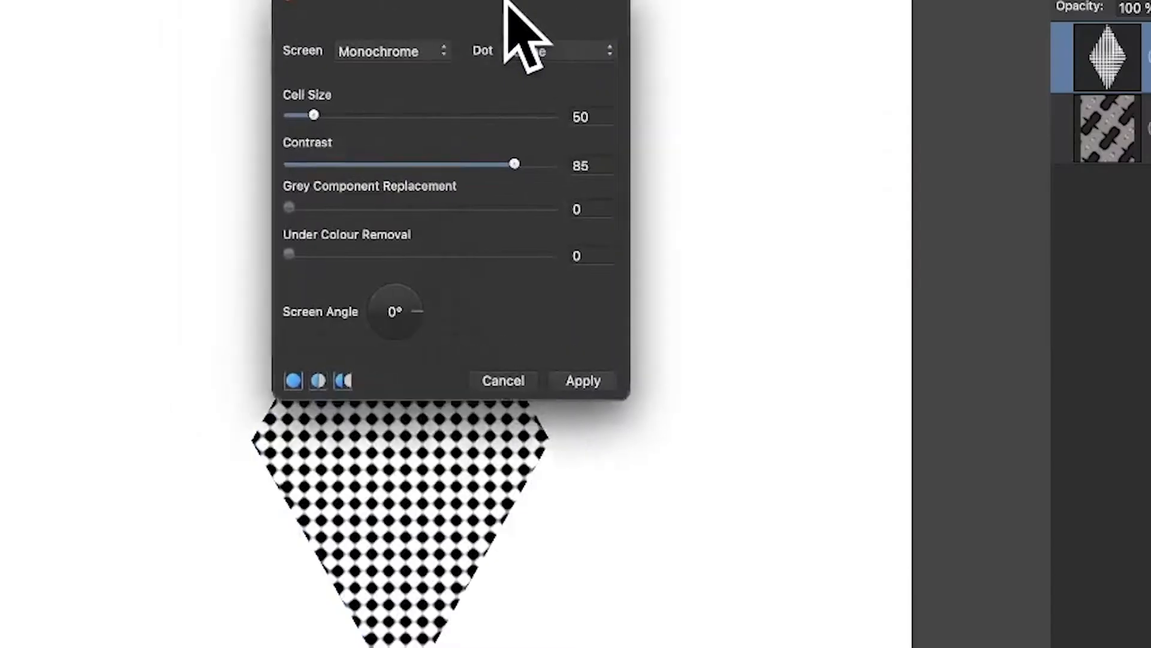
drag(641, 149, 827, 192)
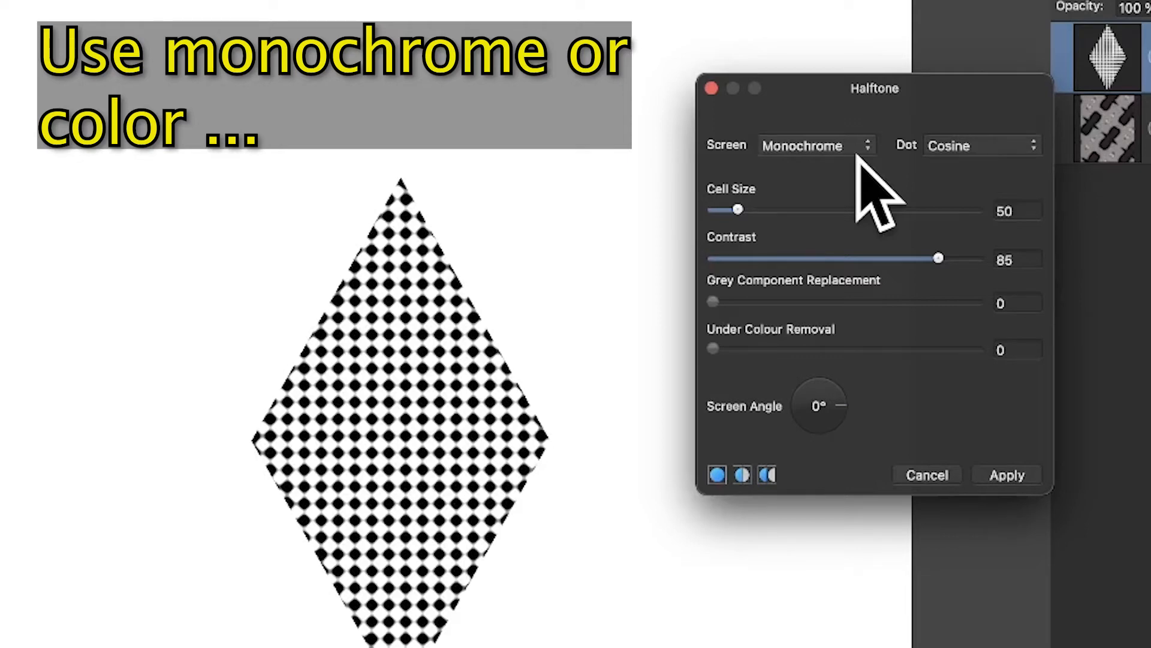
- Apply the halftone to the diamond with a Colour screen, Round dots and a cell size of about 126
click(814, 147)
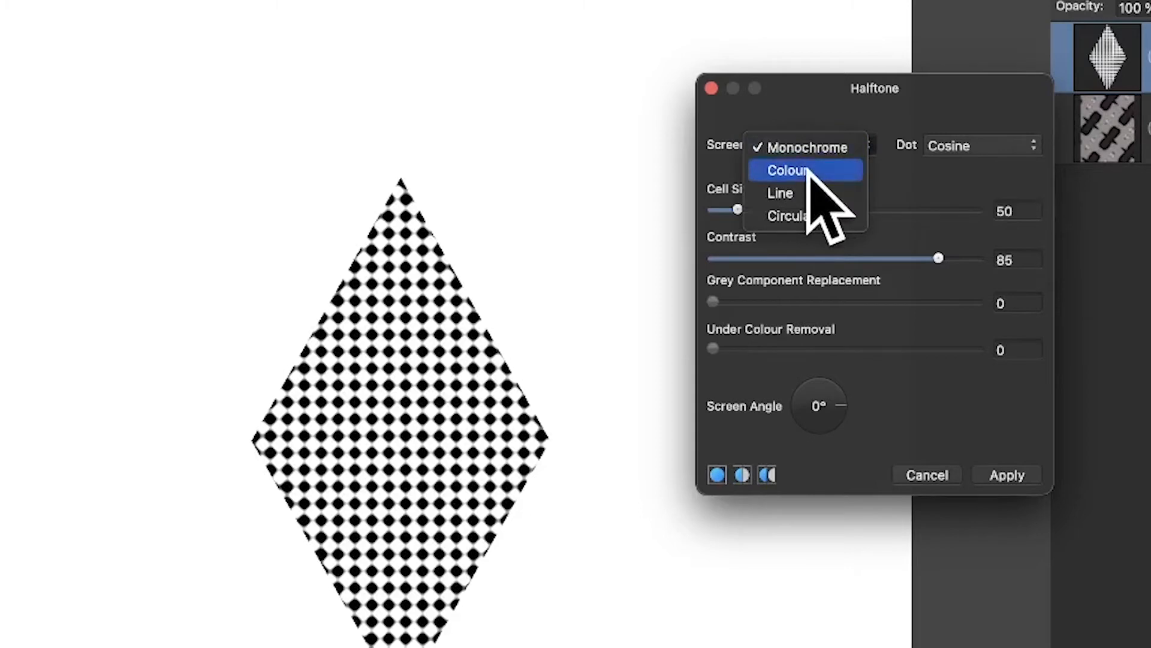
click(810, 171)
click(1000, 150)
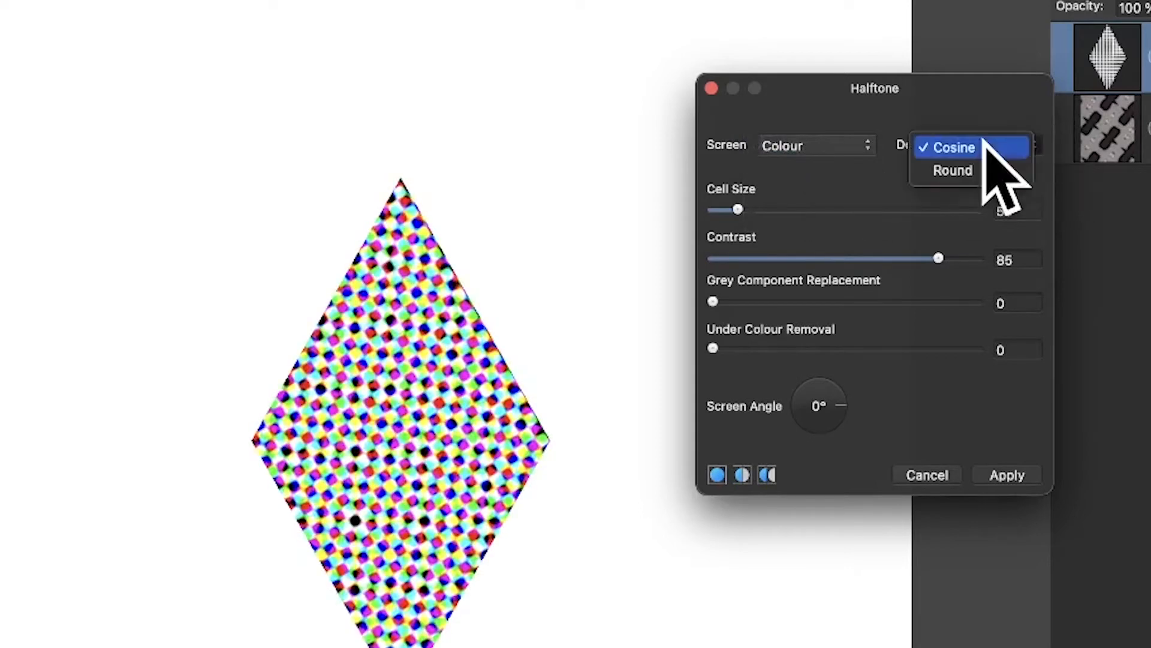
click(978, 170)
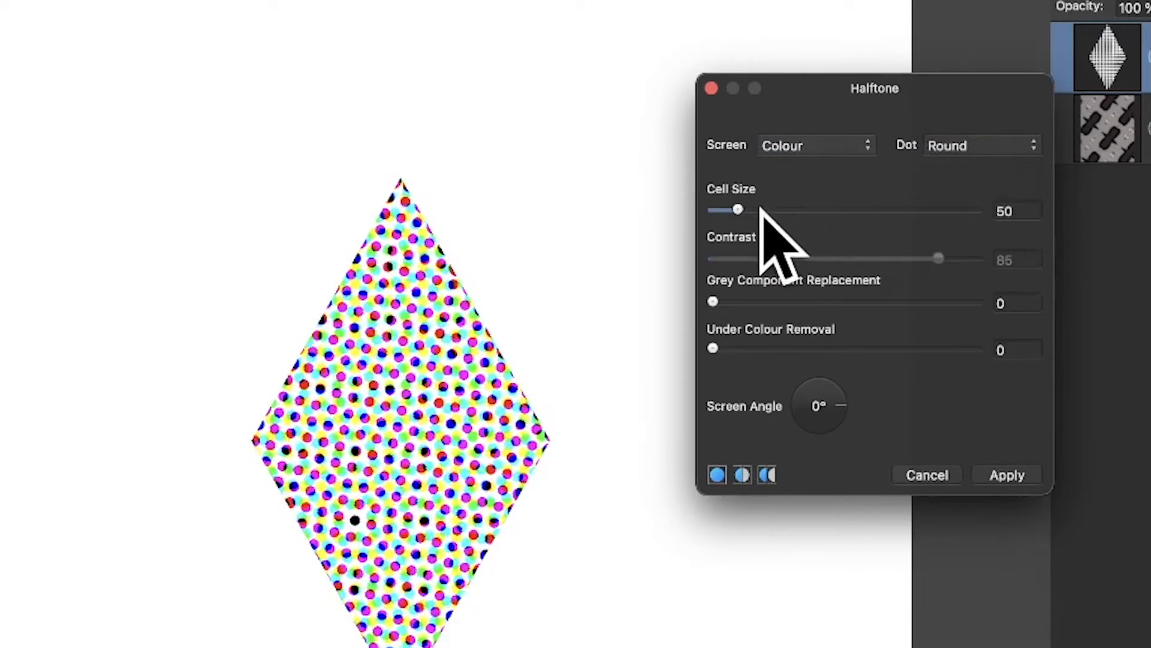
mouse_move(760, 210)
mouse_down()
mouse_move(751, 209)
mouse_move(793, 209)
mouse_move(778, 211)
mouse_up()
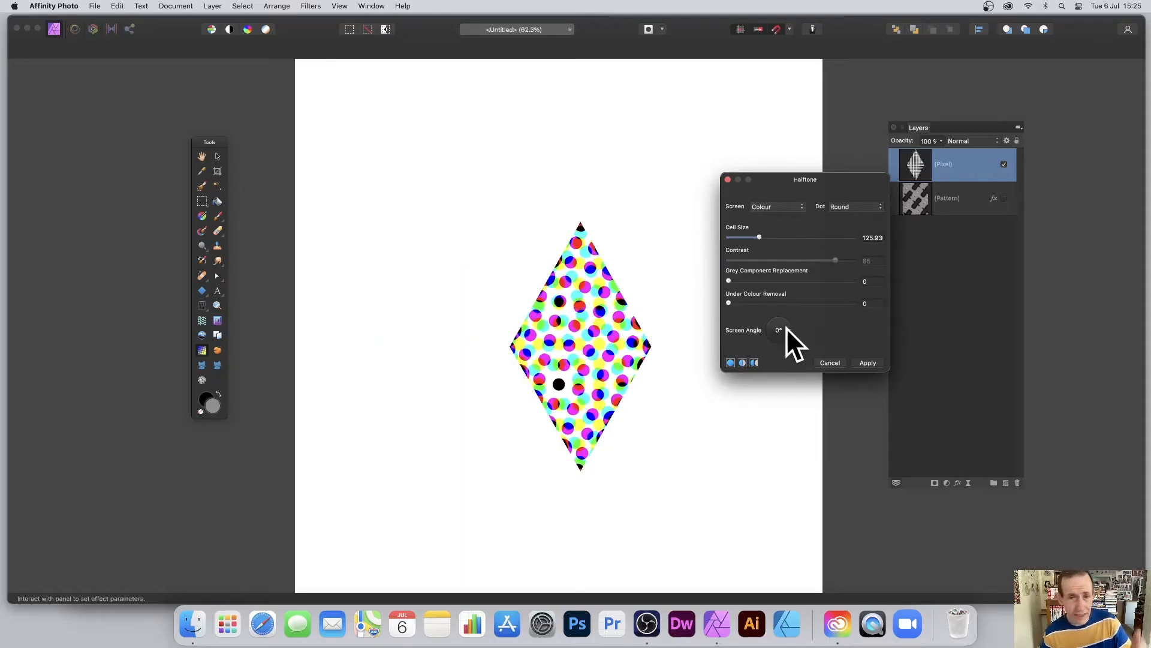
click(871, 362)
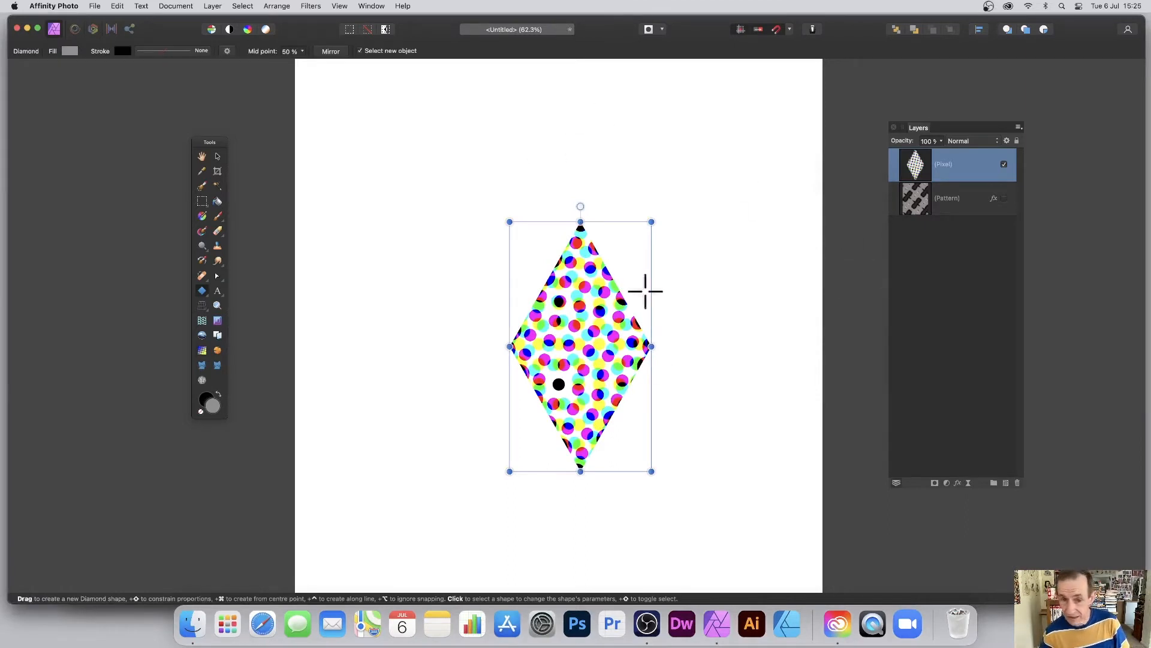
- Start a Zoom Blur on the halftone diamond and place the effect centre near the middle of the shape
click(309, 7)
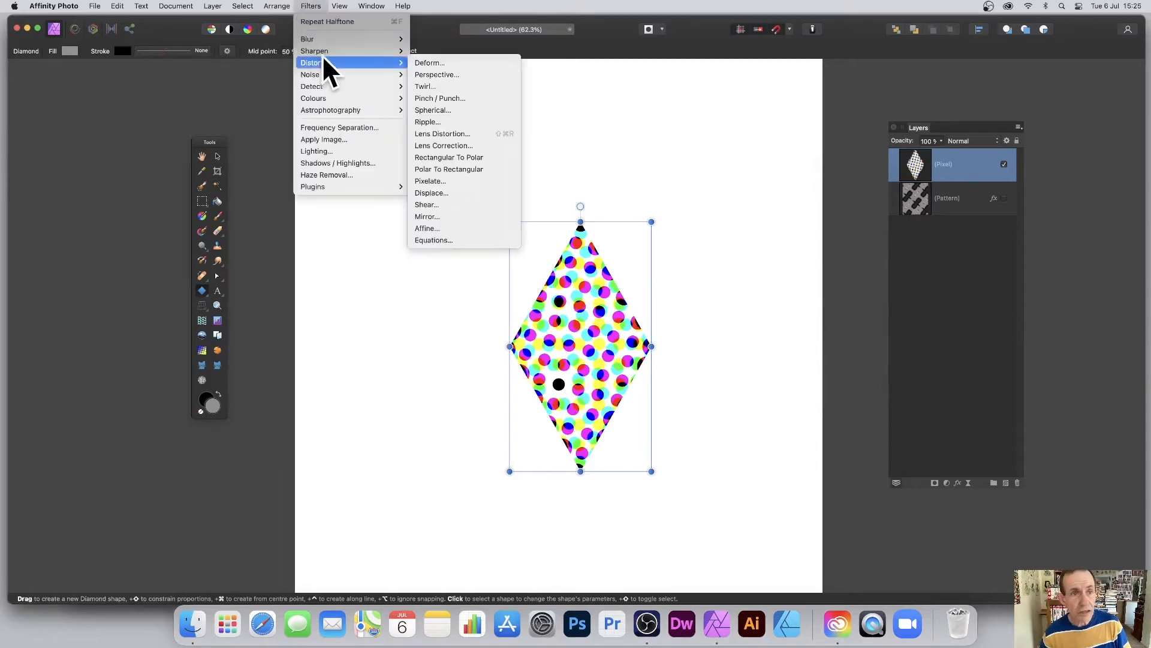
mouse_move(325, 38)
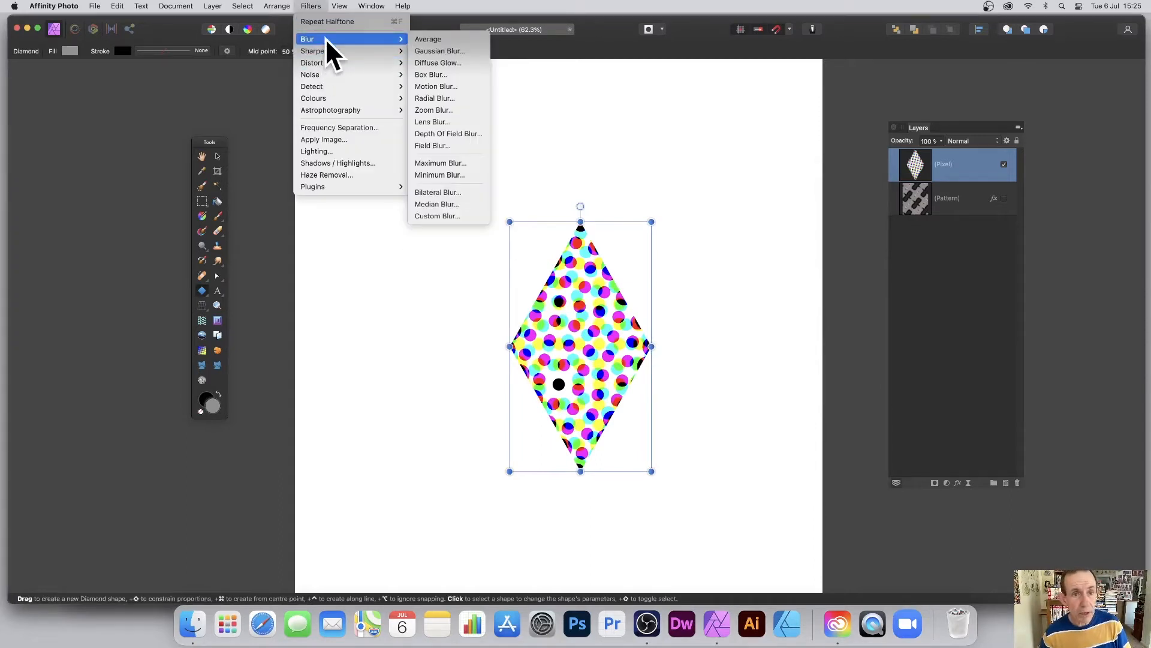
click(441, 110)
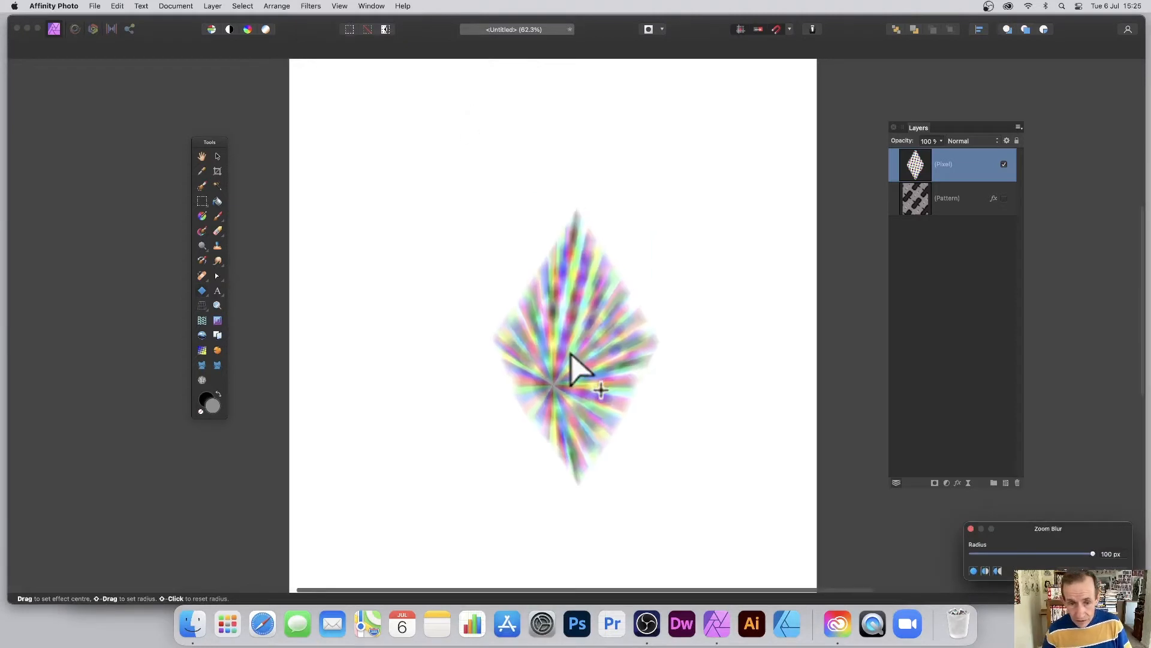
mouse_move(570, 353)
mouse_down()
mouse_move(594, 331)
mouse_move(585, 353)
mouse_move(575, 336)
mouse_move(324, 336)
mouse_move(592, 347)
mouse_move(577, 340)
mouse_up()
drag(1036, 529, 634, 307)
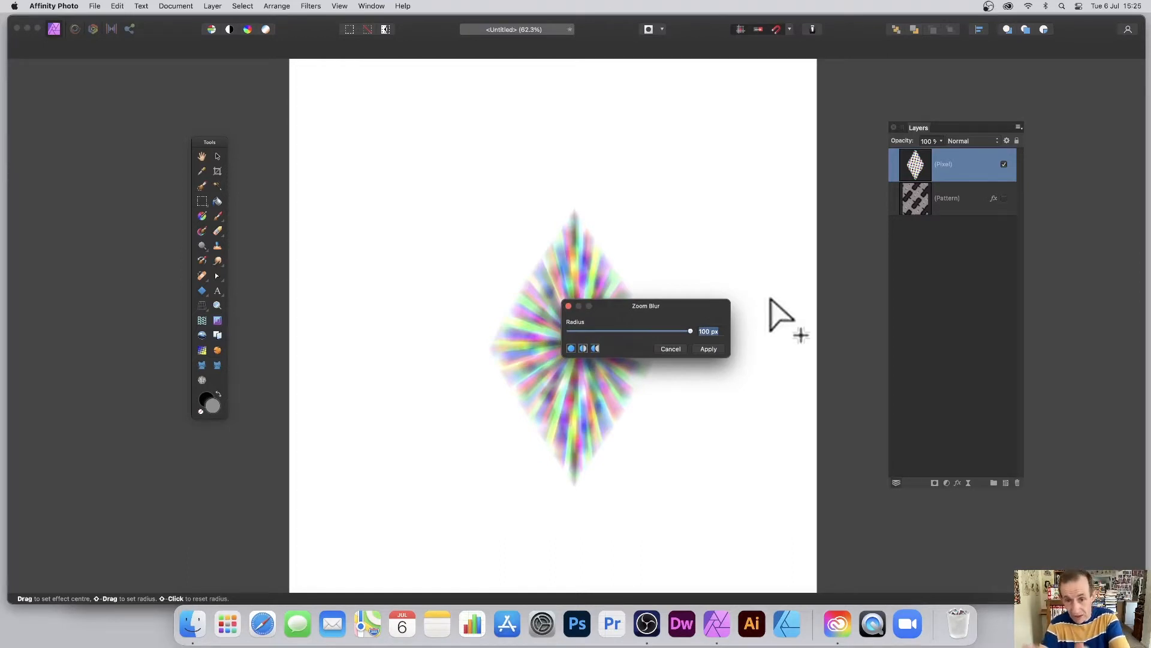
- Try a Zoom Blur radius of 400 px, apply the blur at 300 px instead, and repeat the filter once
text(400)
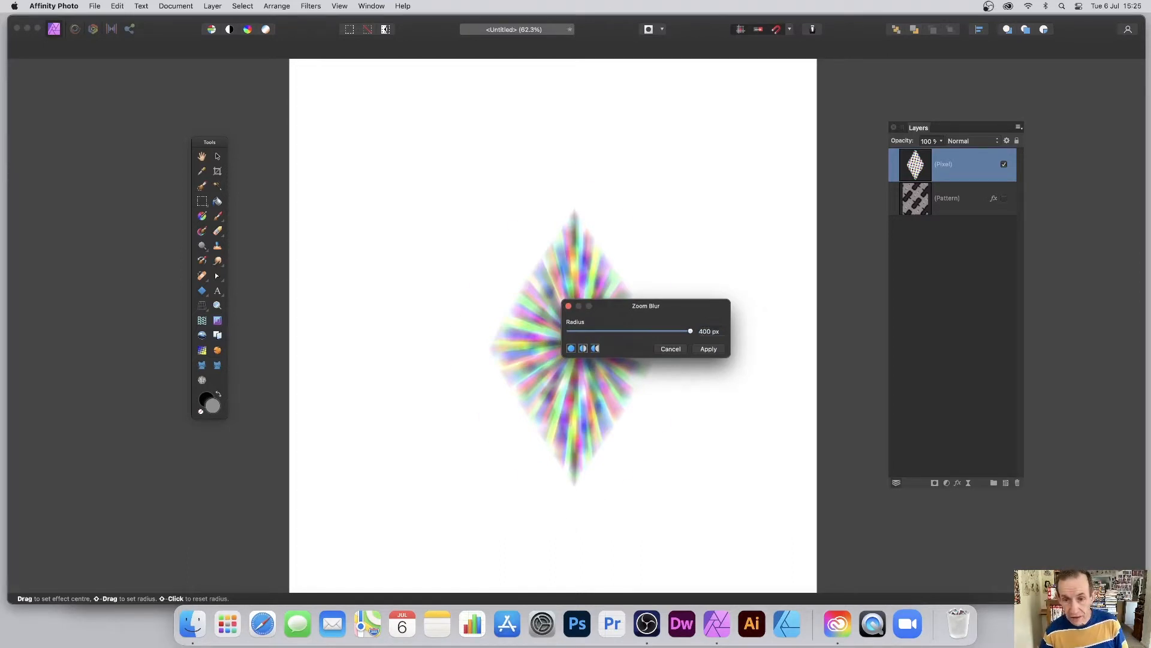
key(Return)
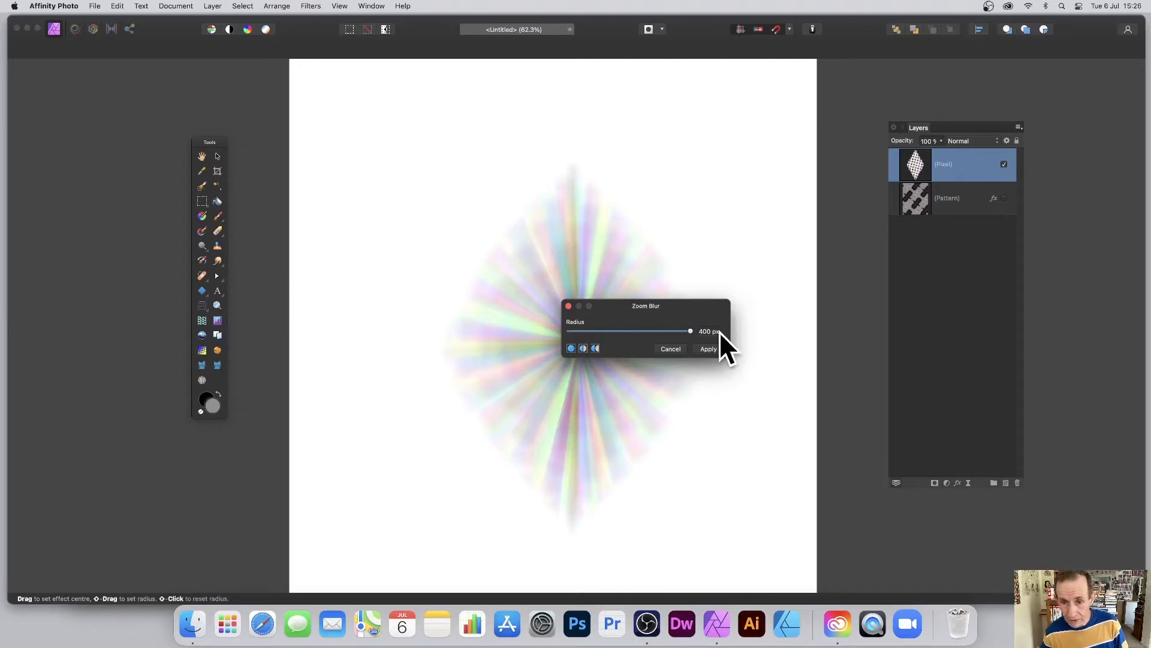
text(300)
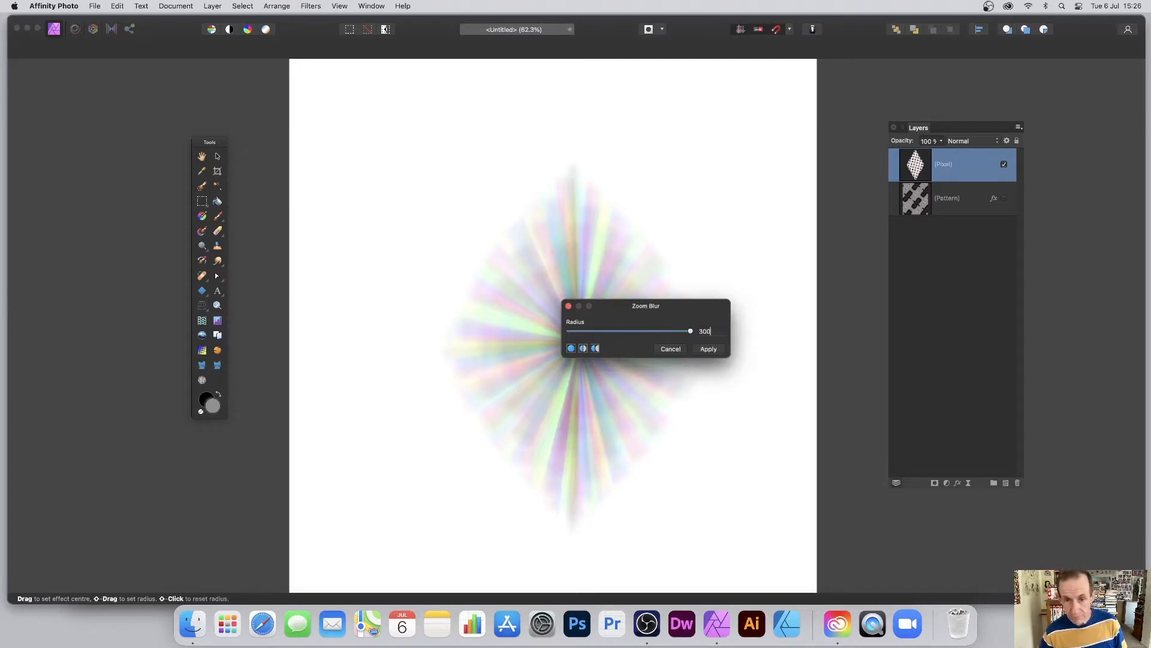
key(Return)
drag(612, 308, 743, 298)
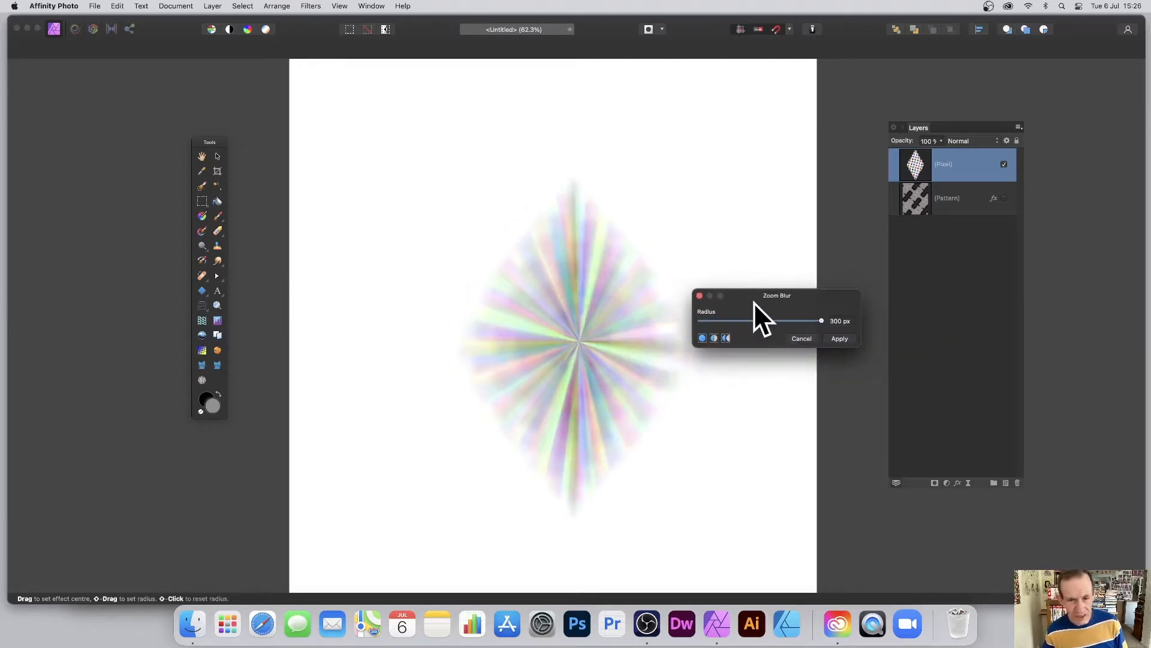
click(840, 339)
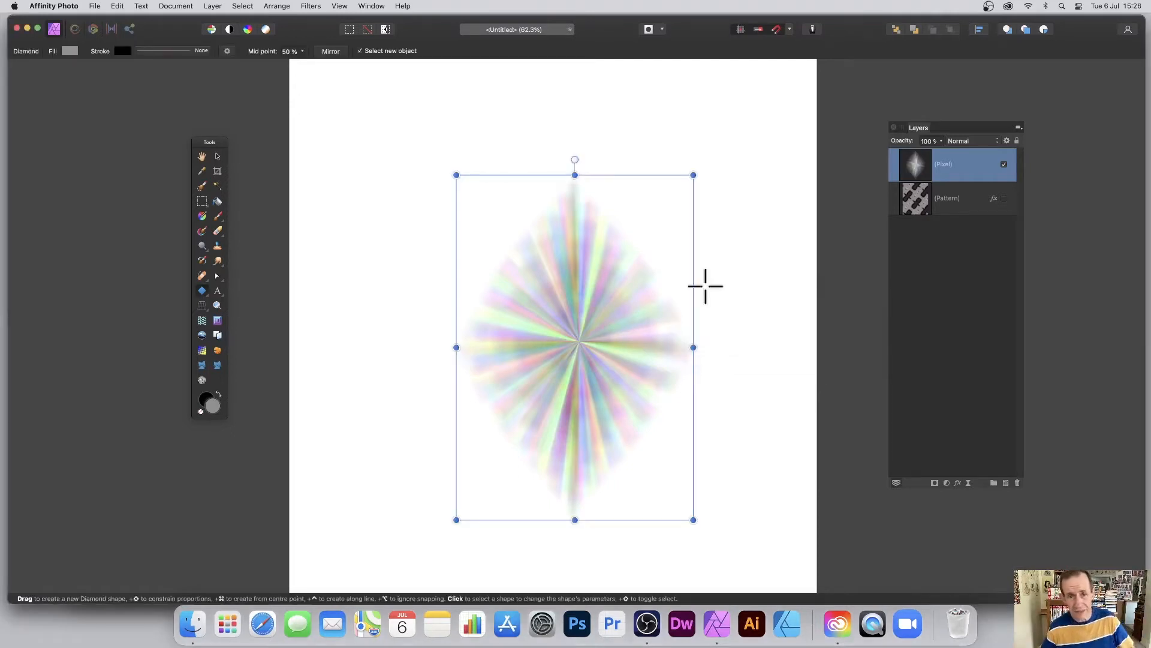
click(305, 4)
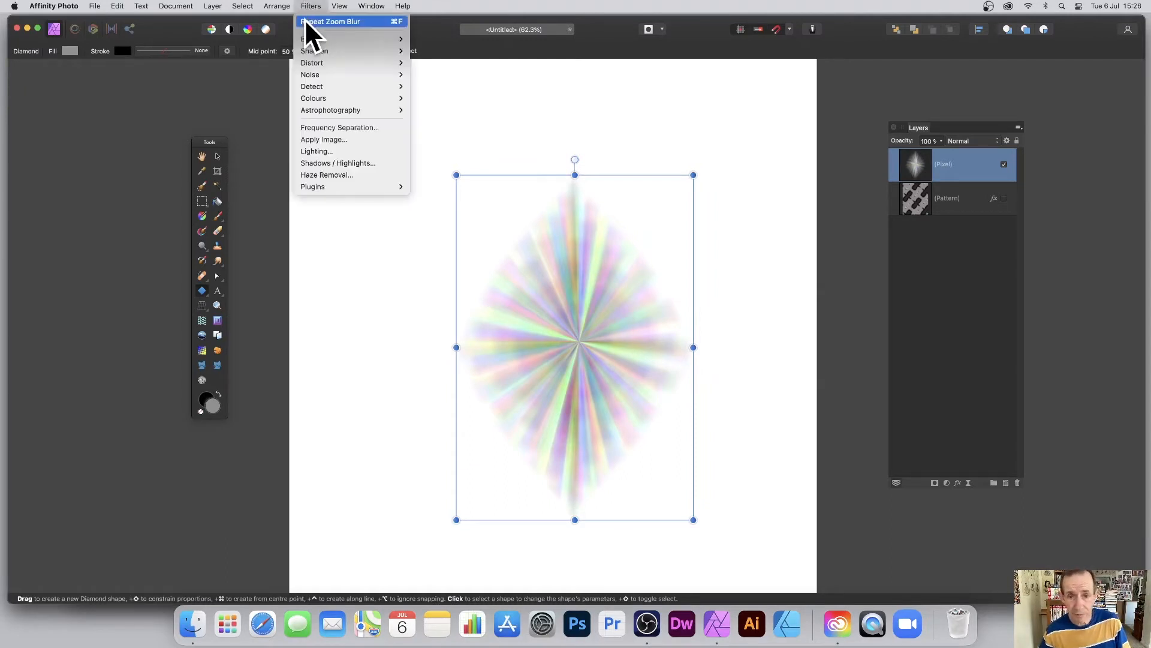
click(306, 22)
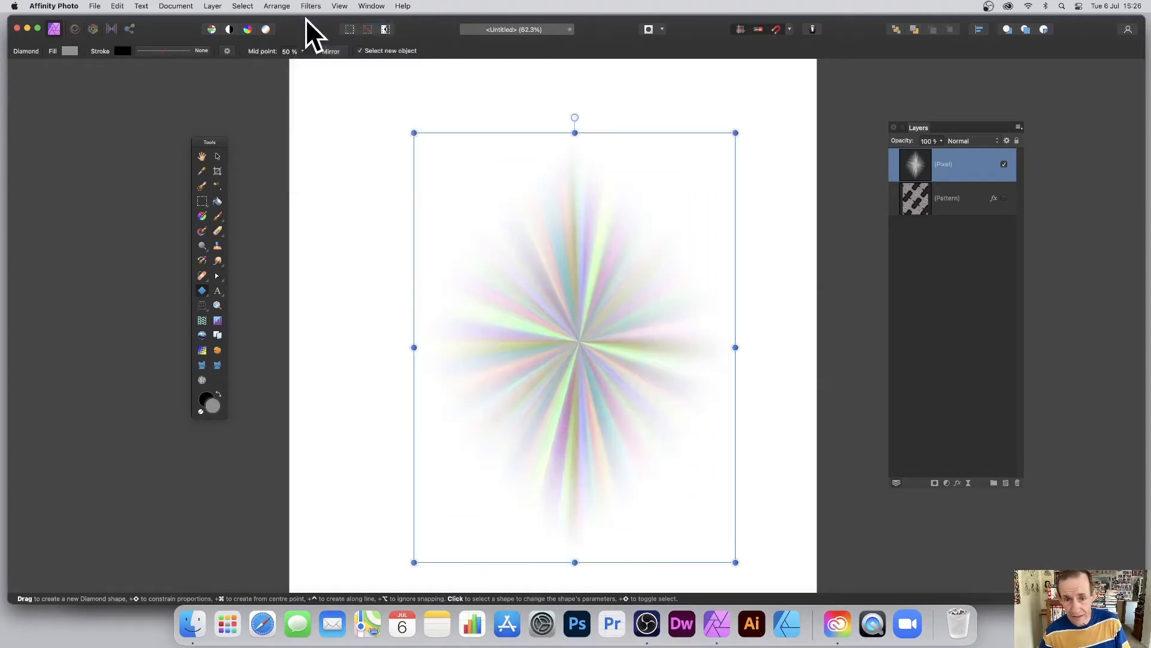
- Duplicate the blurred starburst repeatedly with the Move tool and spread the overlapping copies across the page
click(220, 158)
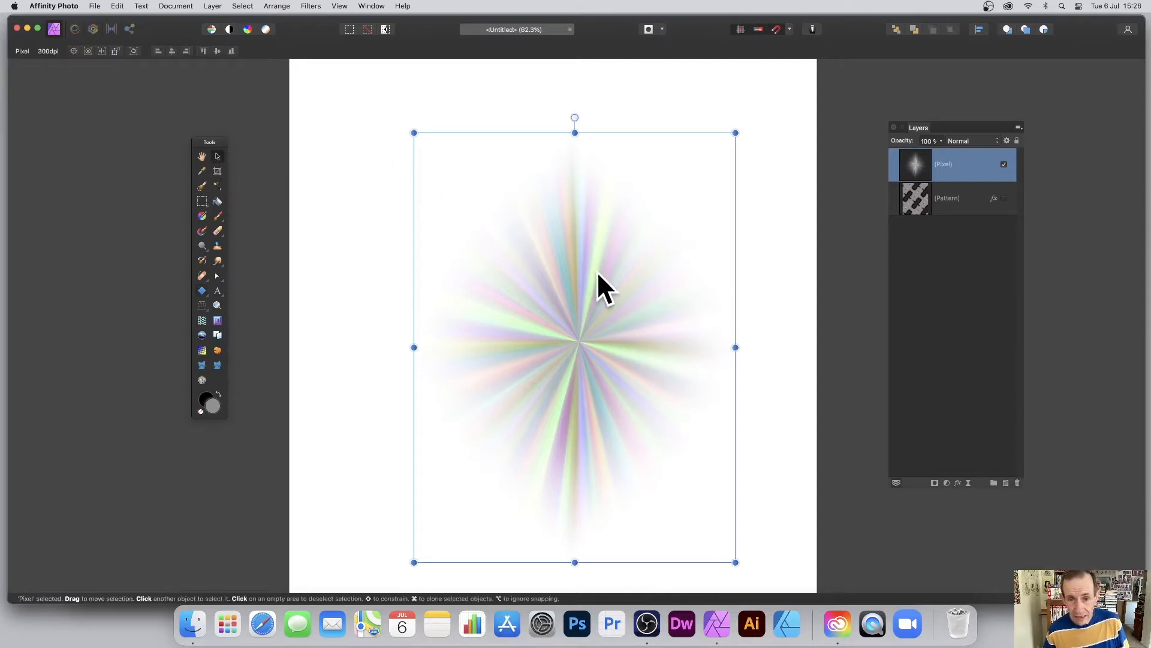
mouse_move(598, 273)
mouse_down()
mouse_move(529, 178)
mouse_move(567, 211)
mouse_move(683, 172)
mouse_move(729, 171)
mouse_move(712, 152)
mouse_move(495, 120)
mouse_up()
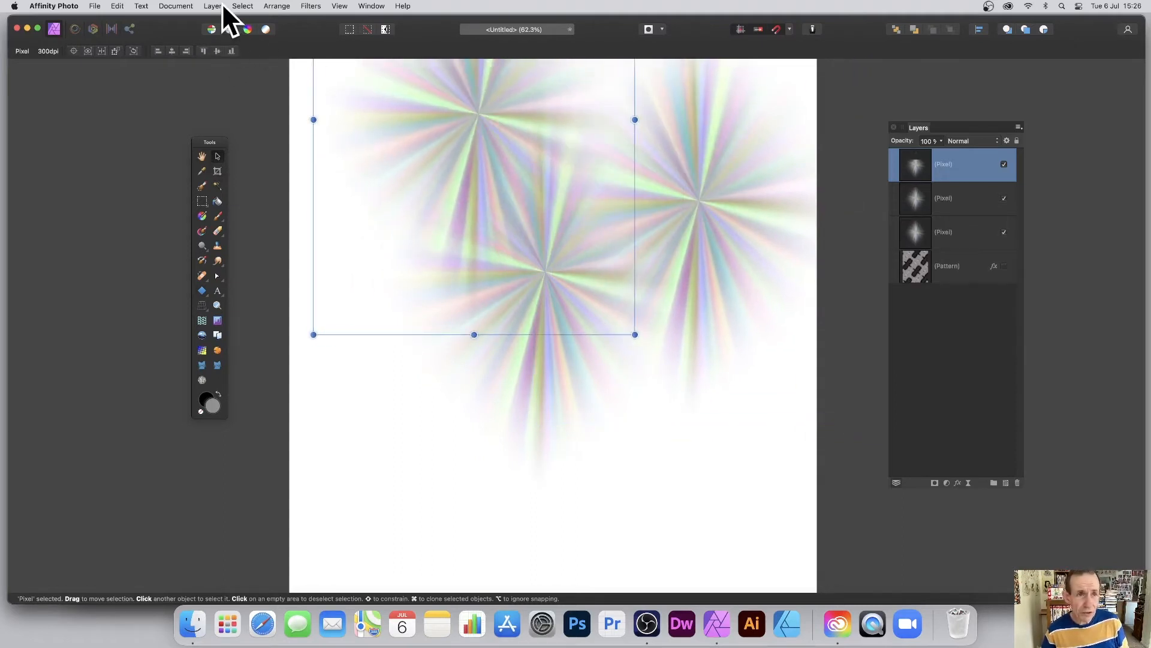
click(223, 5)
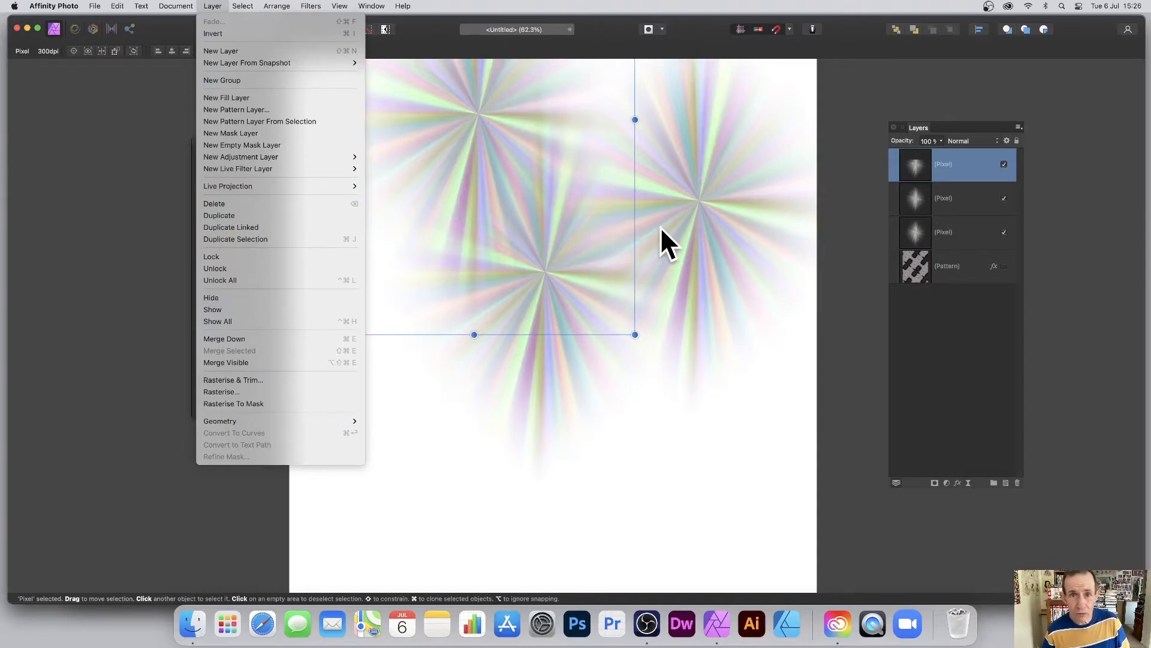
click(477, 117)
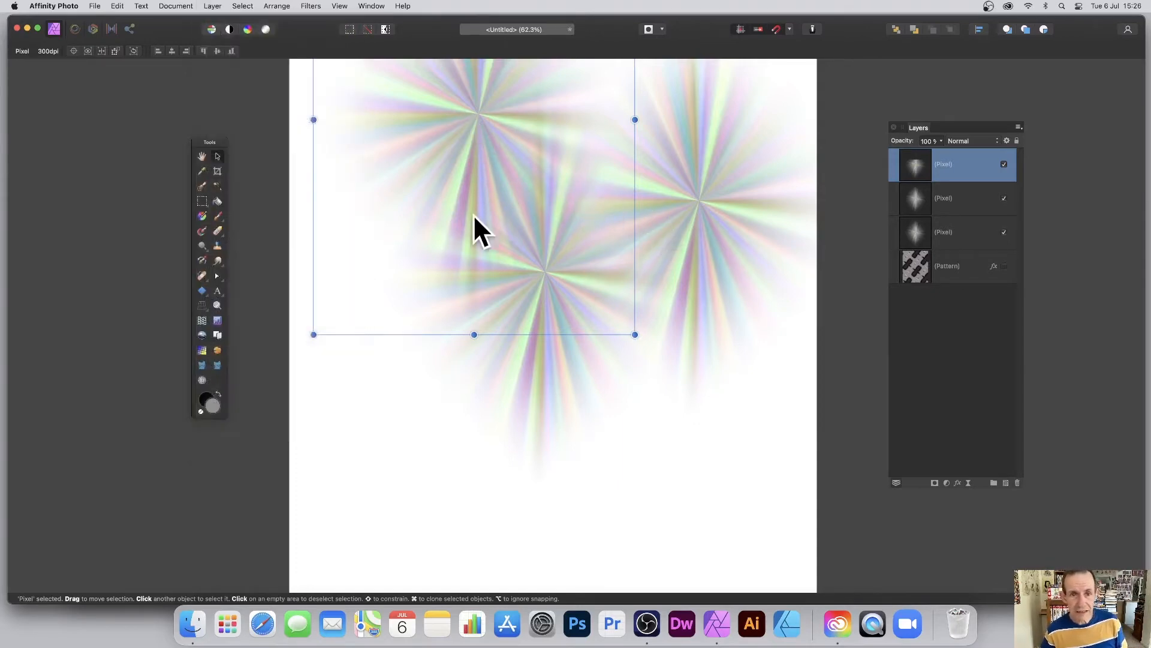
drag(478, 113, 388, 265)
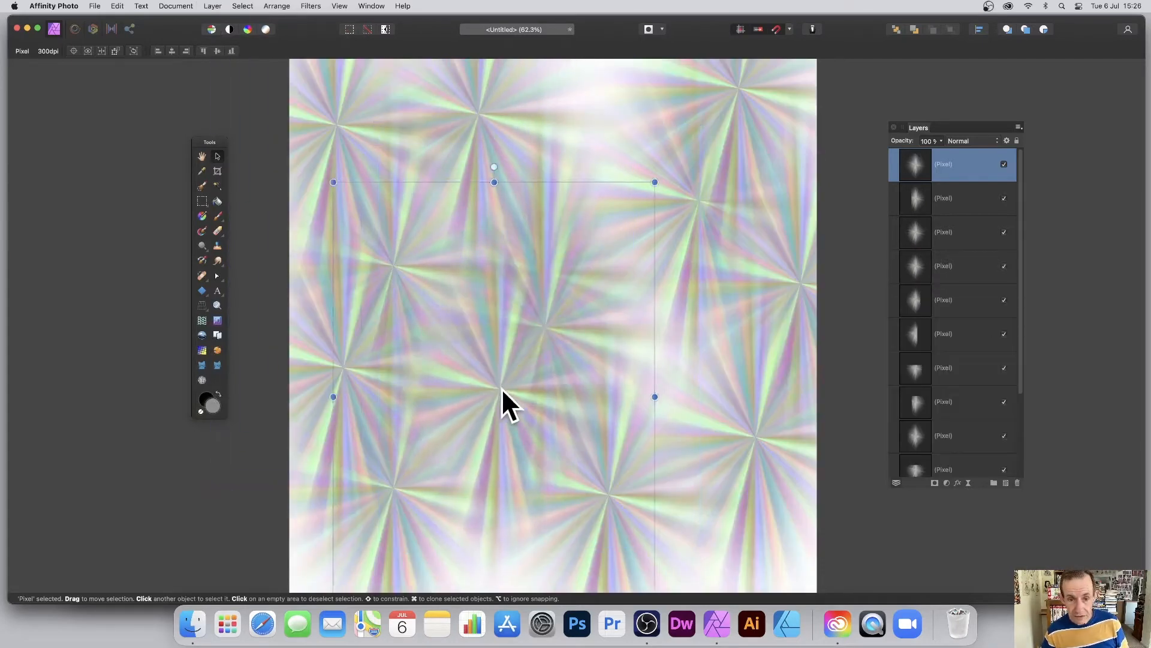
drag(501, 387, 495, 398)
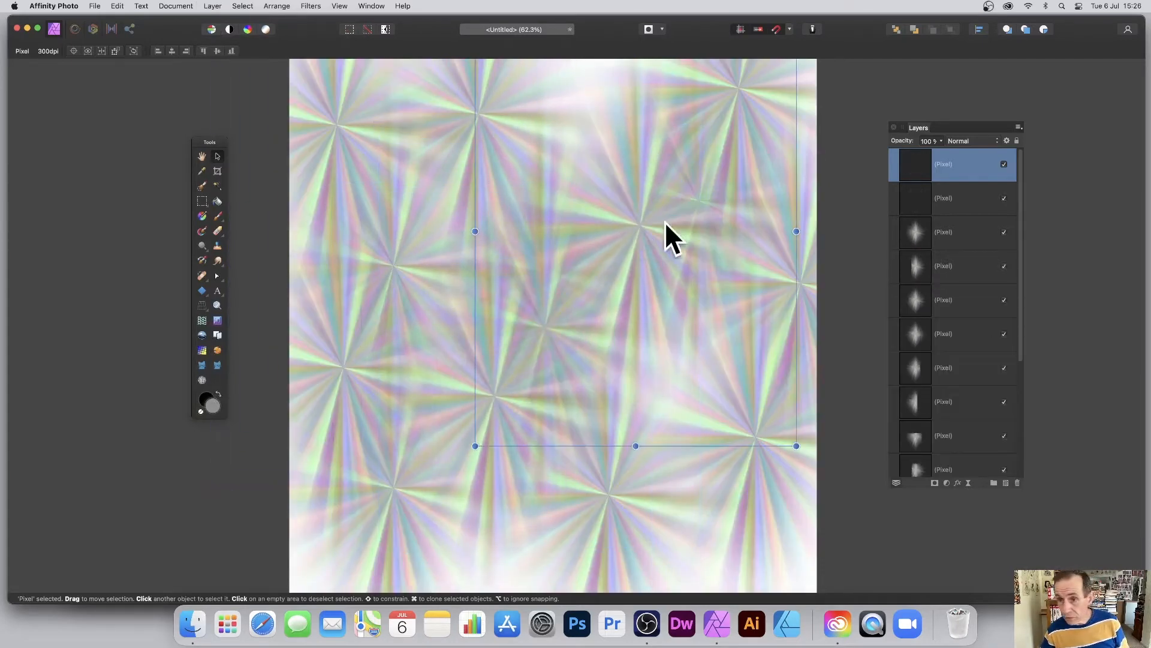
- Set the topmost starburst copy's blend mode to Lighten and place further duplicates of it over the page's remaining gaps
click(970, 142)
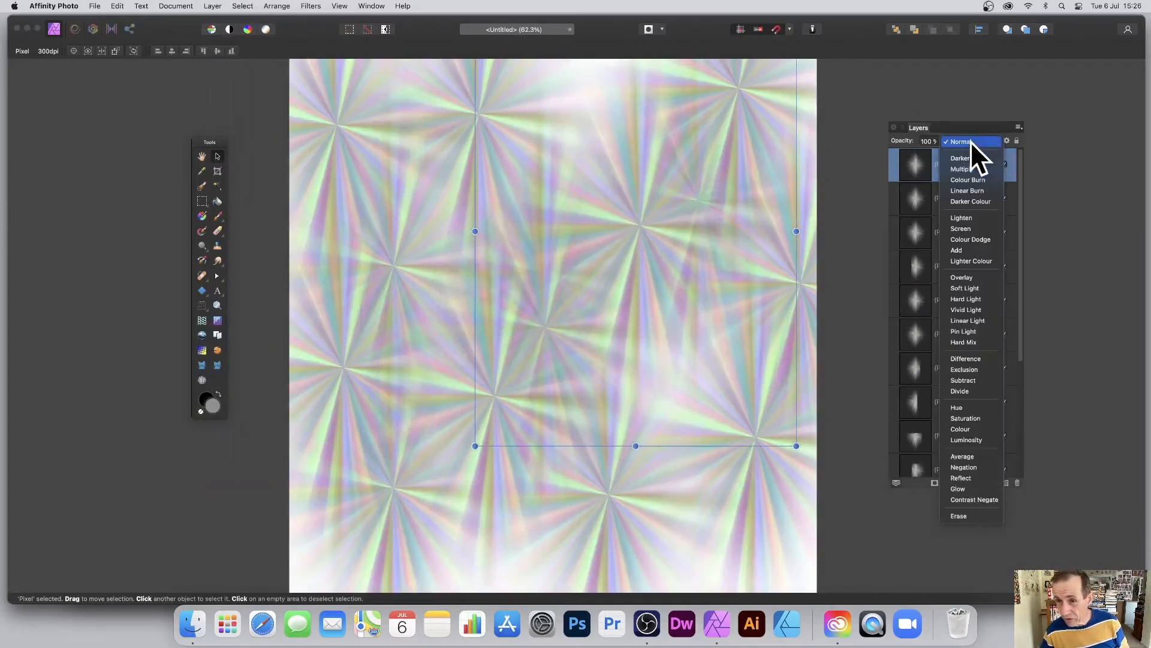
click(970, 215)
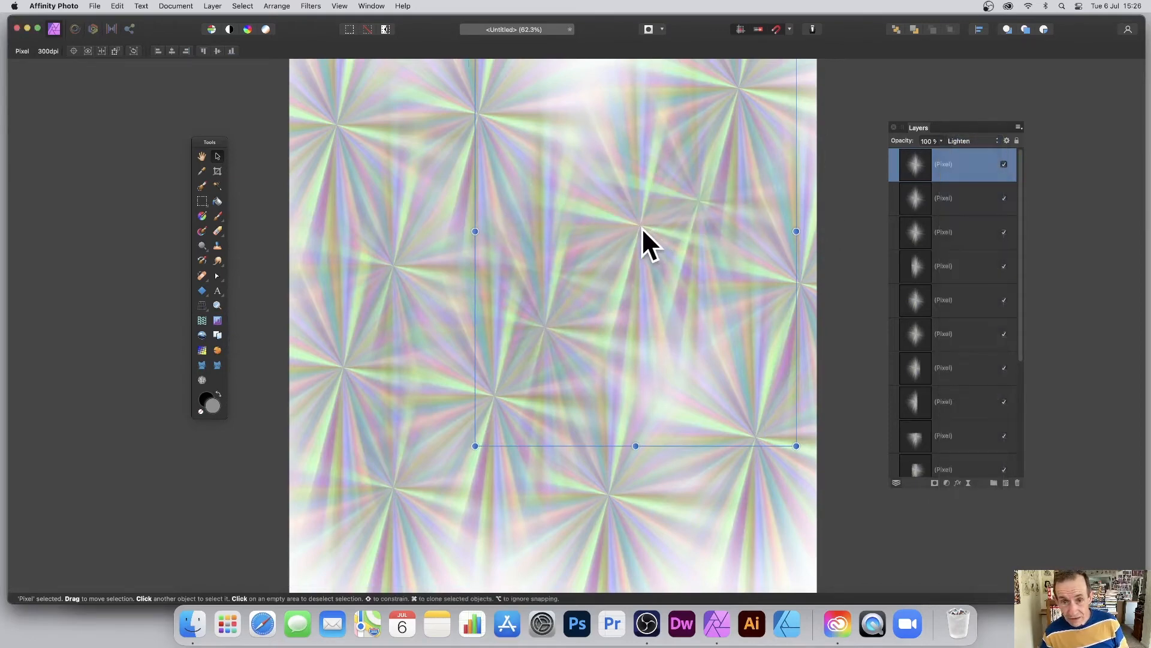
mouse_move(642, 228)
mouse_down()
mouse_move(505, 185)
mouse_move(472, 283)
mouse_move(648, 328)
mouse_move(677, 303)
mouse_move(574, 46)
mouse_move(578, 73)
mouse_move(375, 496)
mouse_move(298, 570)
mouse_move(304, 560)
mouse_up()
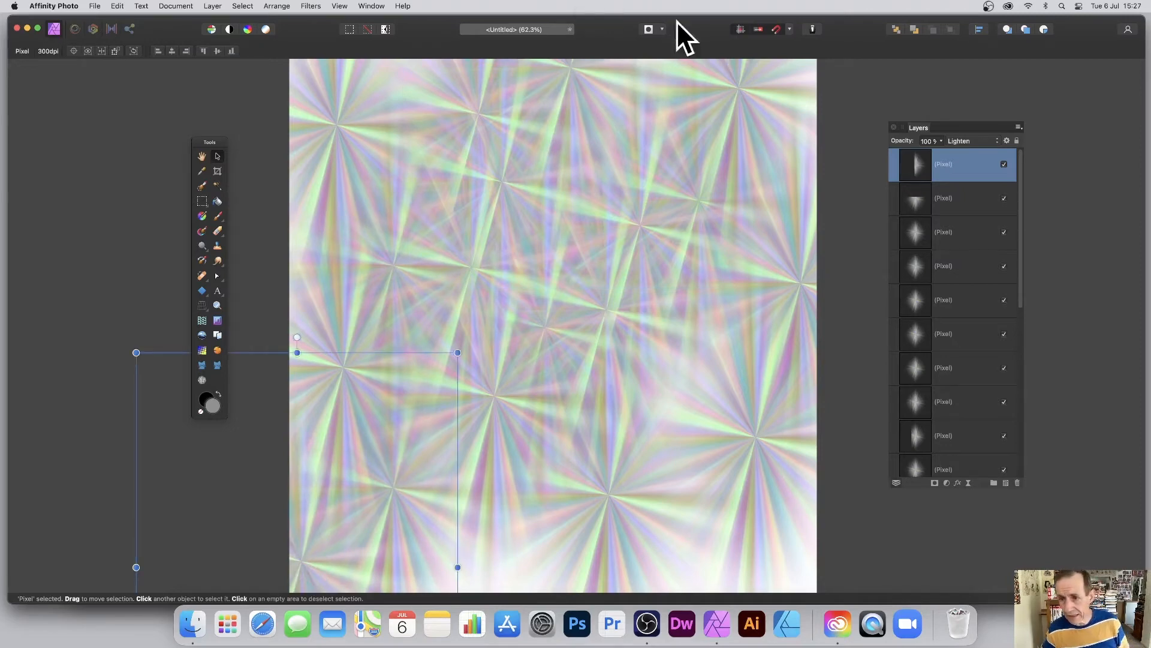
- Select all the starburst pixel layers above the pattern layer and use Merge Visible to create a combined pixel layer
drag(1021, 232, 1014, 431)
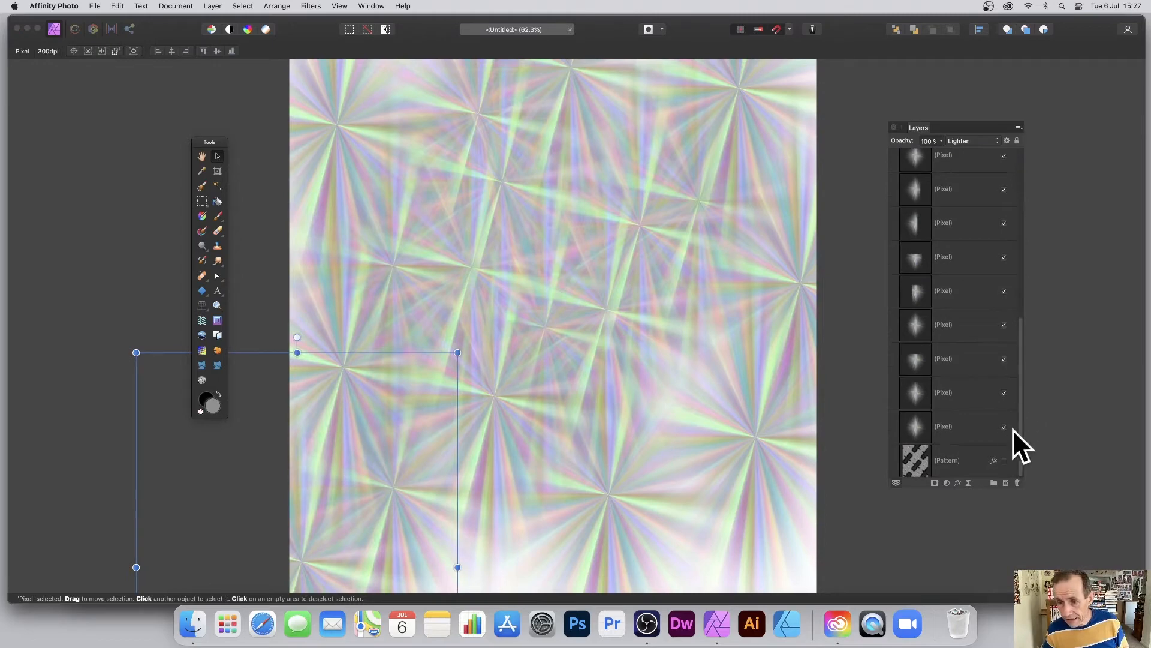
shift+click(958, 426)
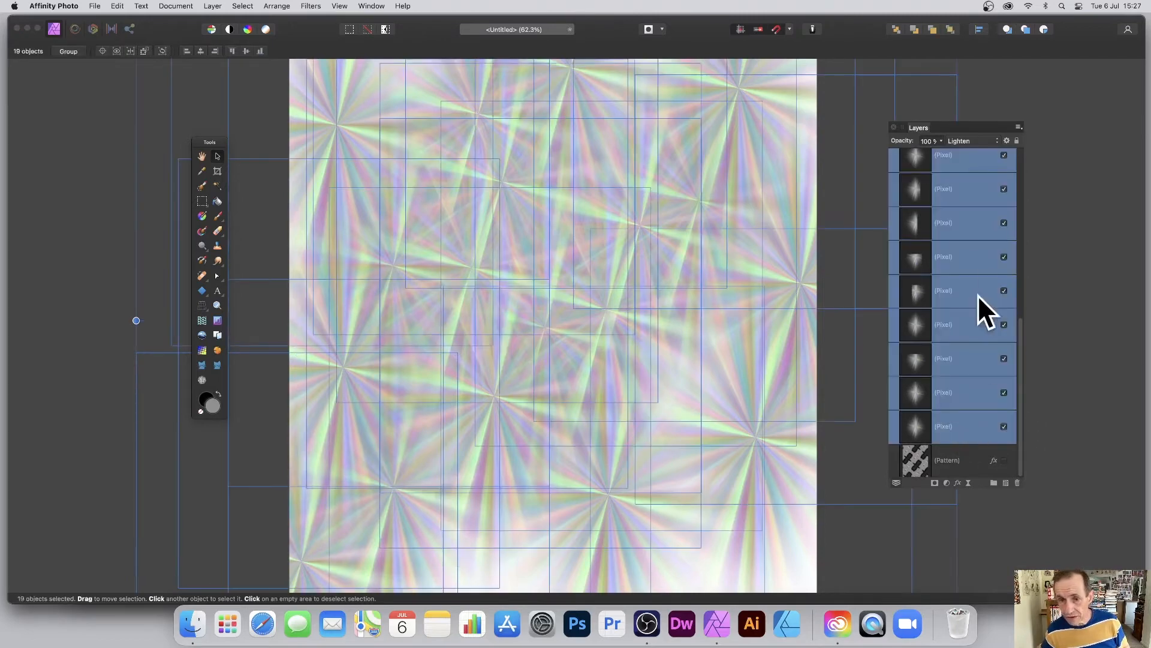
click(211, 6)
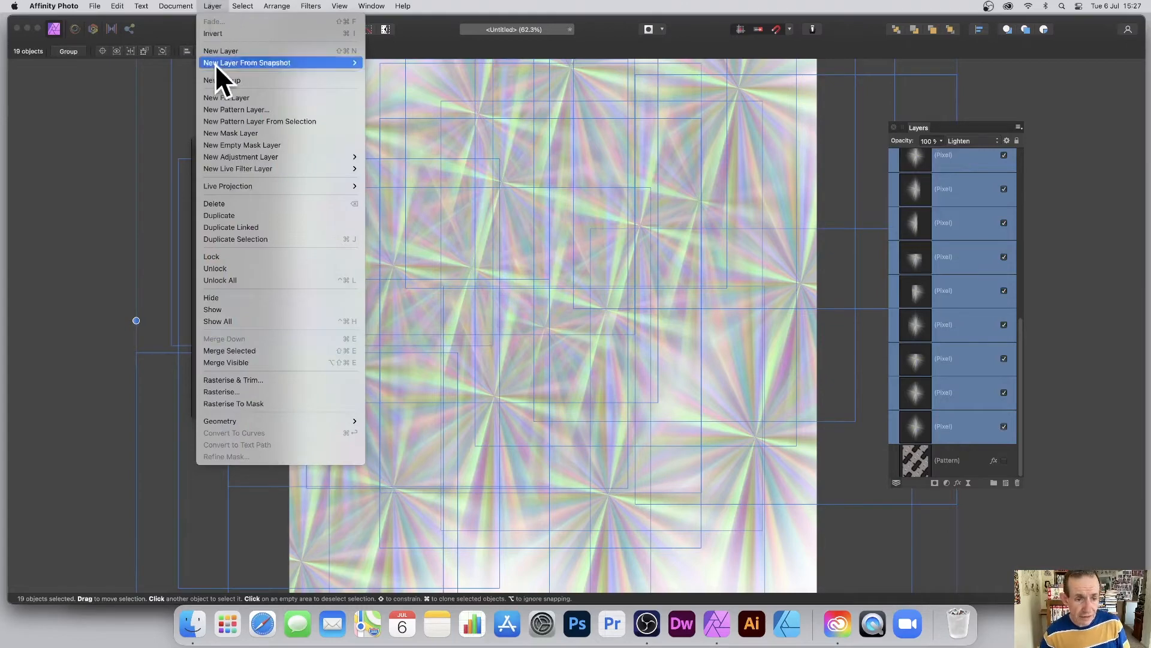
click(243, 362)
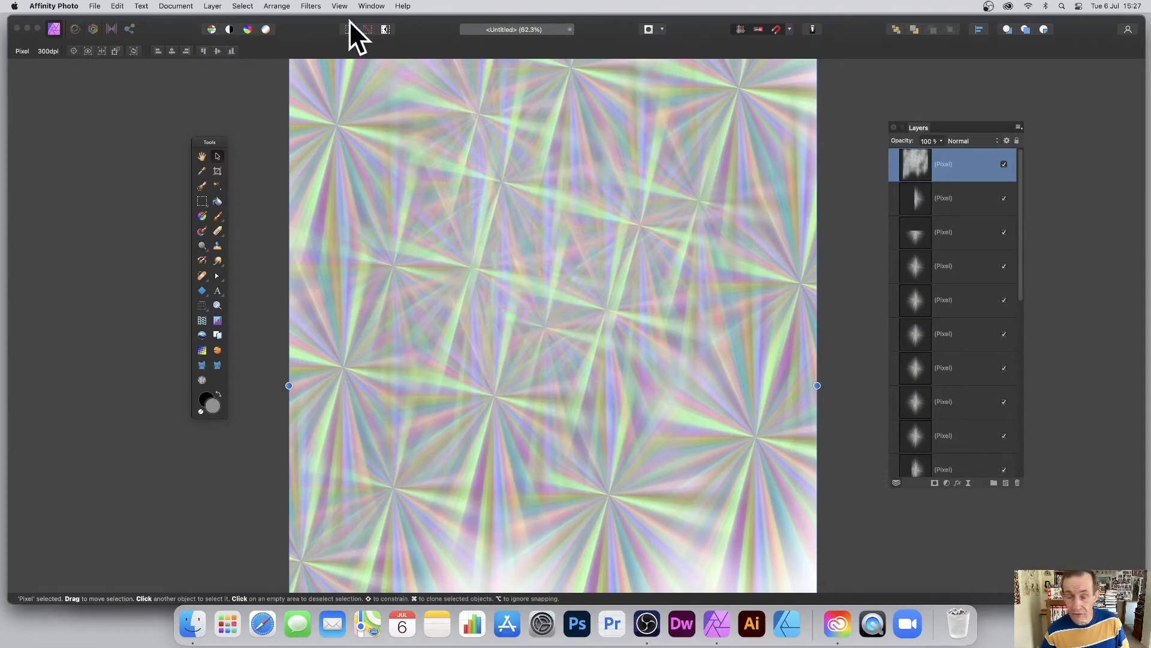
scroll(793, 162, right, 1)
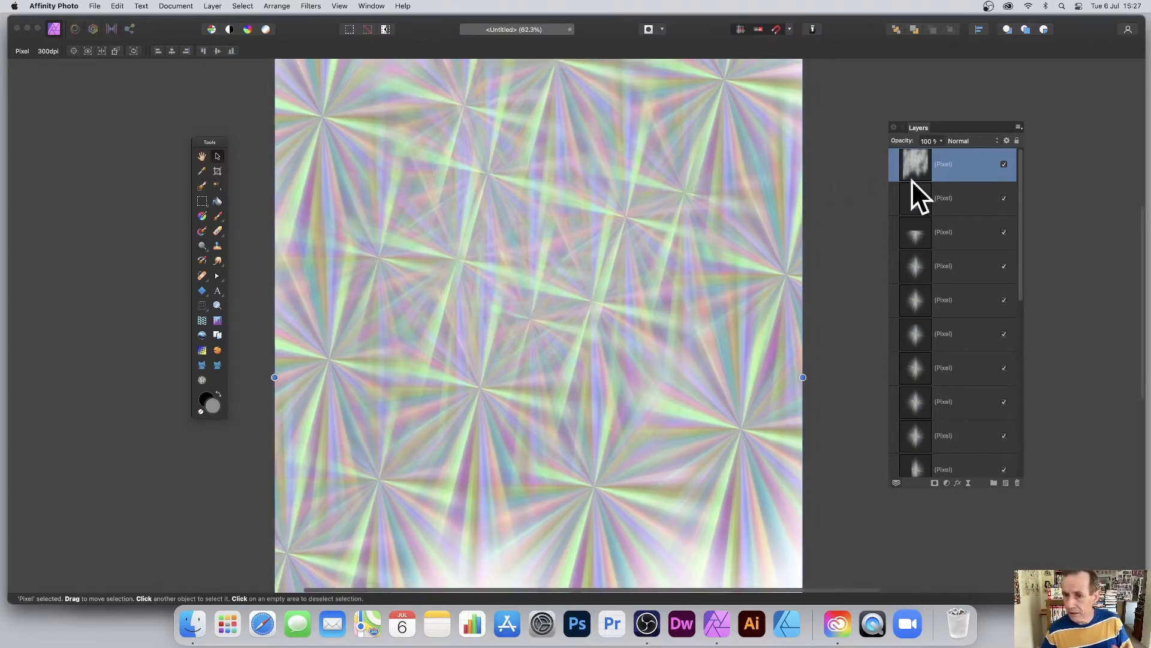
- Select every layer beneath the merged pixel layer, including the original pattern layer, and remove them so only the merged layer remains
click(966, 198)
scroll(980, 252, down, 5)
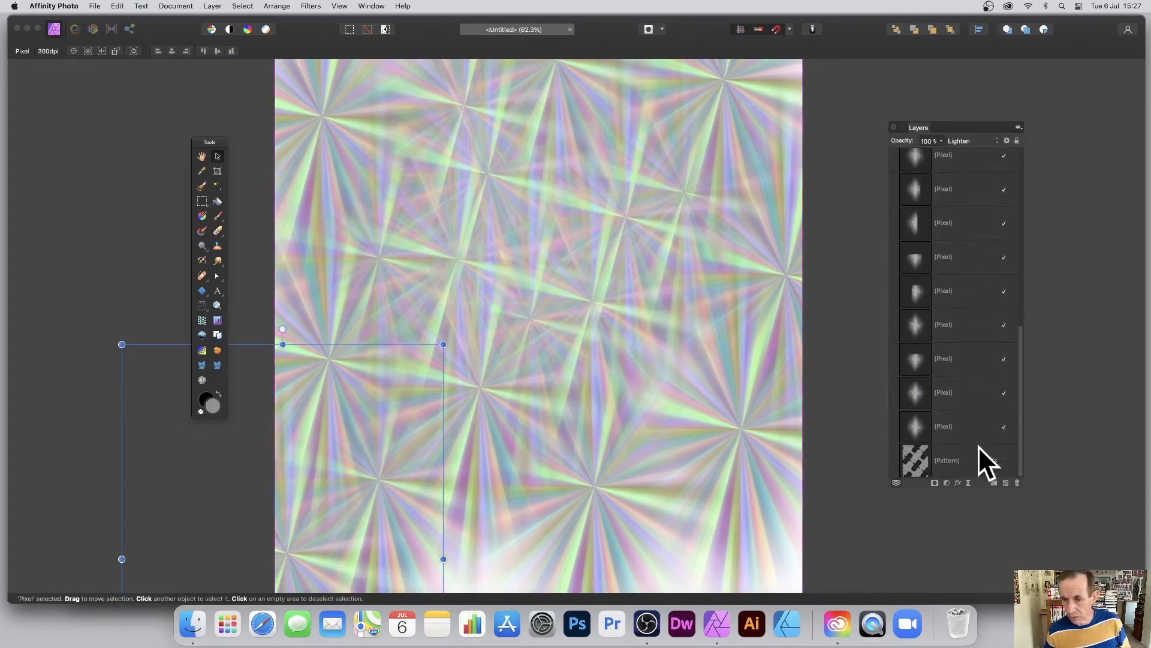
shift+click(963, 460)
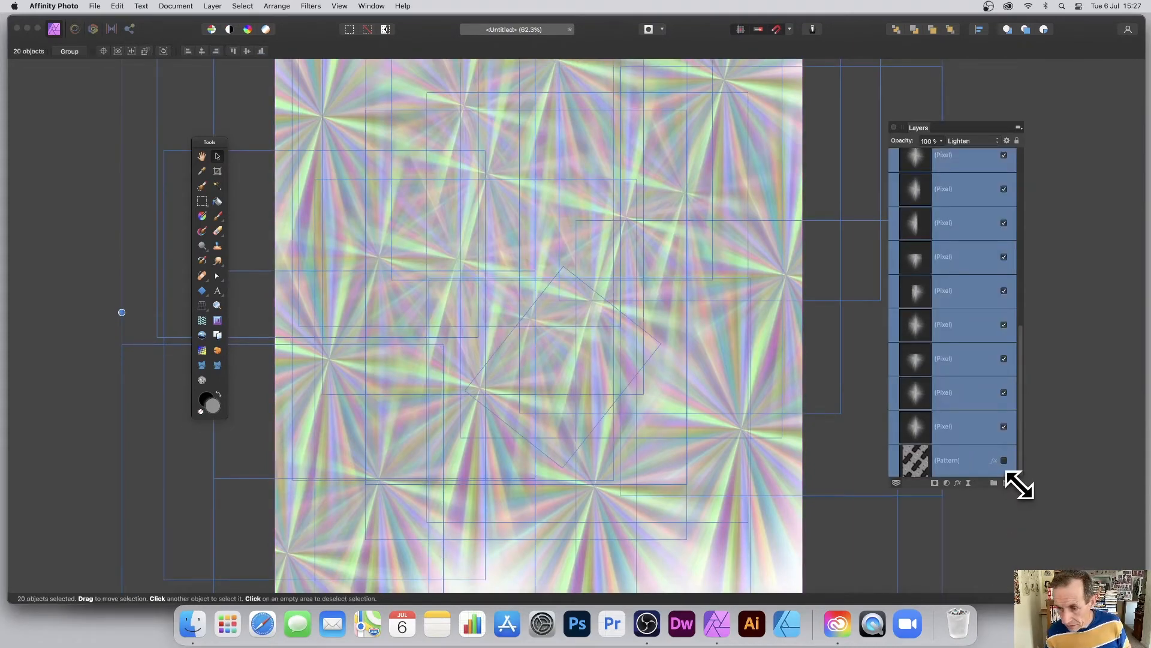
key(super+e)
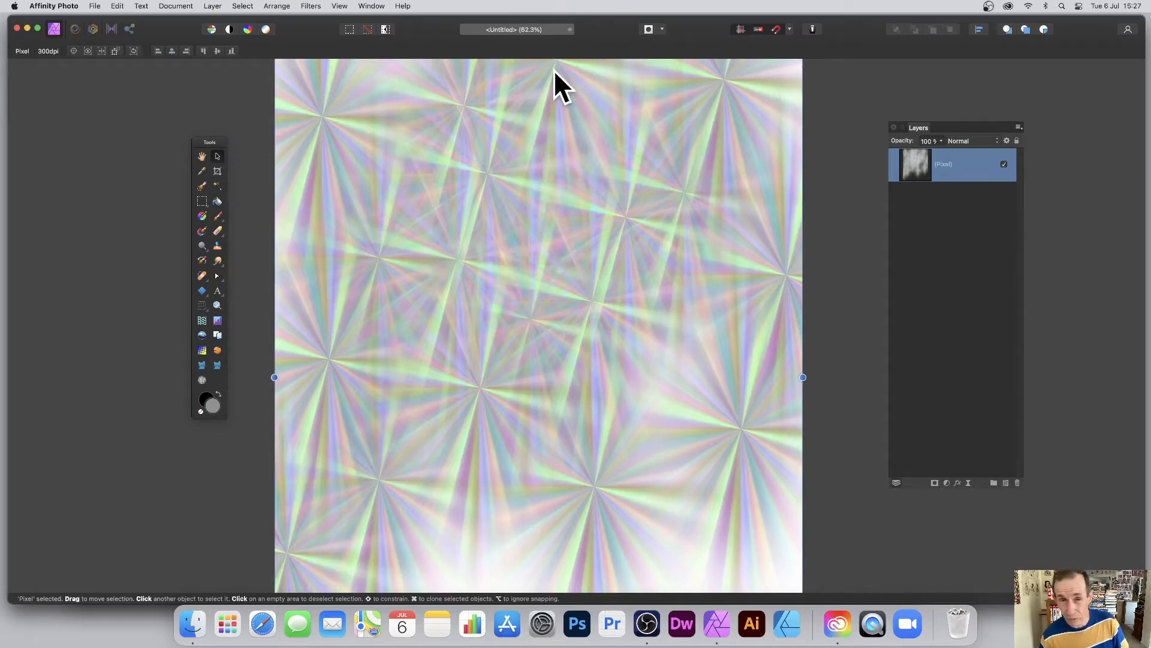
- Create a new pattern layer from the merged starburst layer and turn on its Mirror option
click(212, 6)
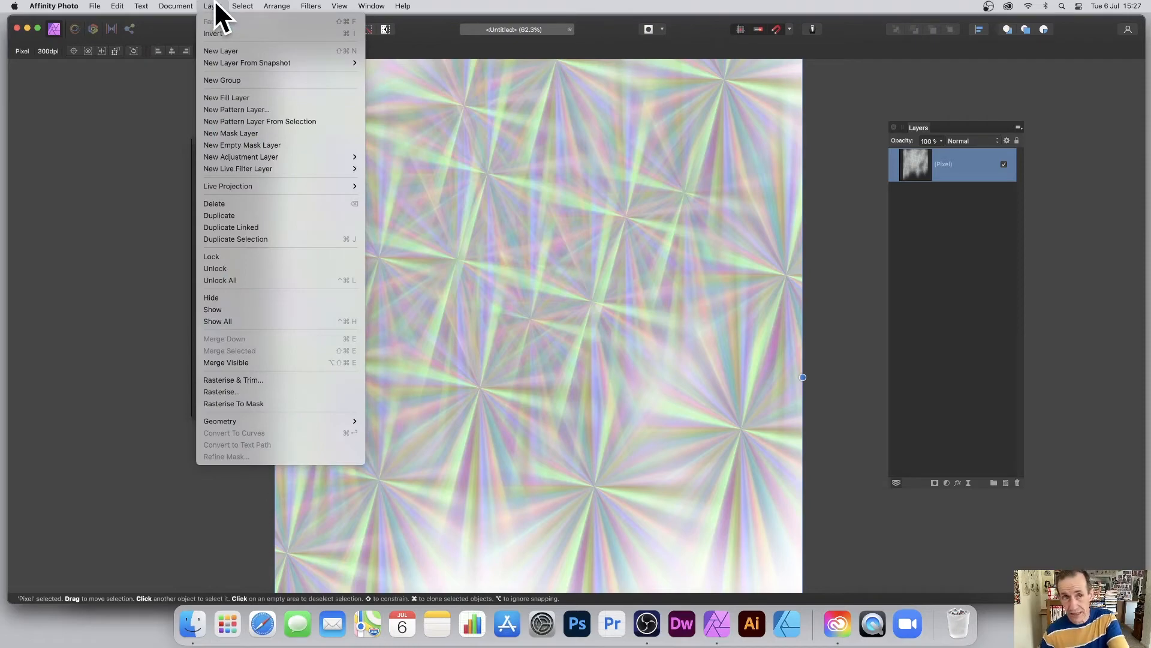
click(254, 121)
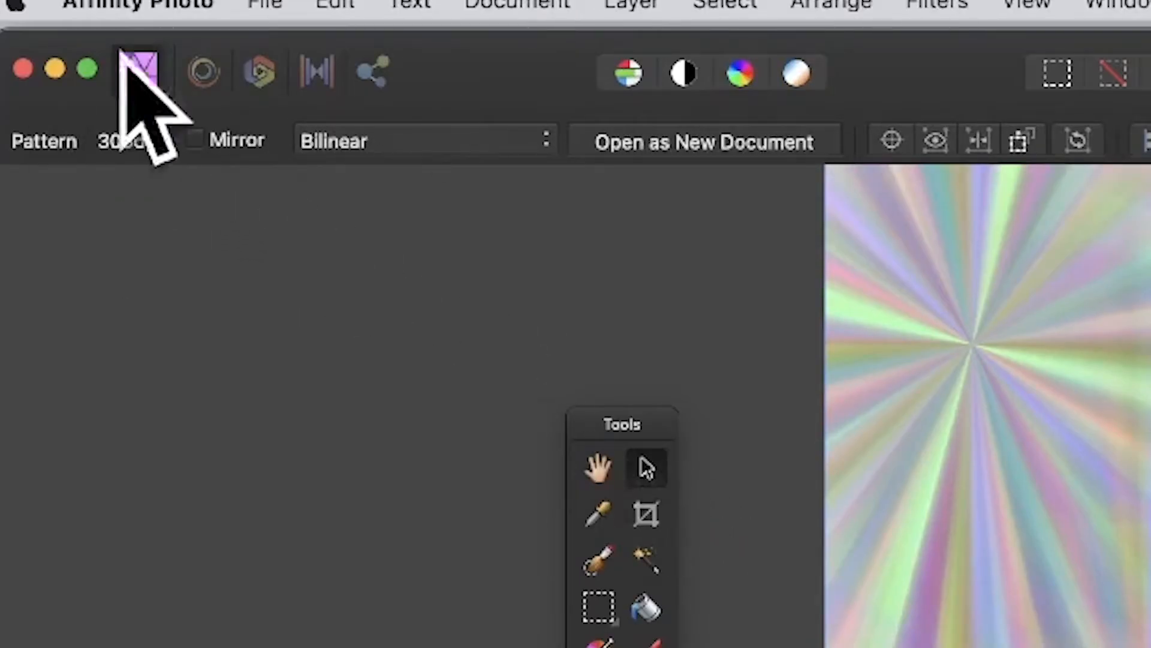
click(195, 140)
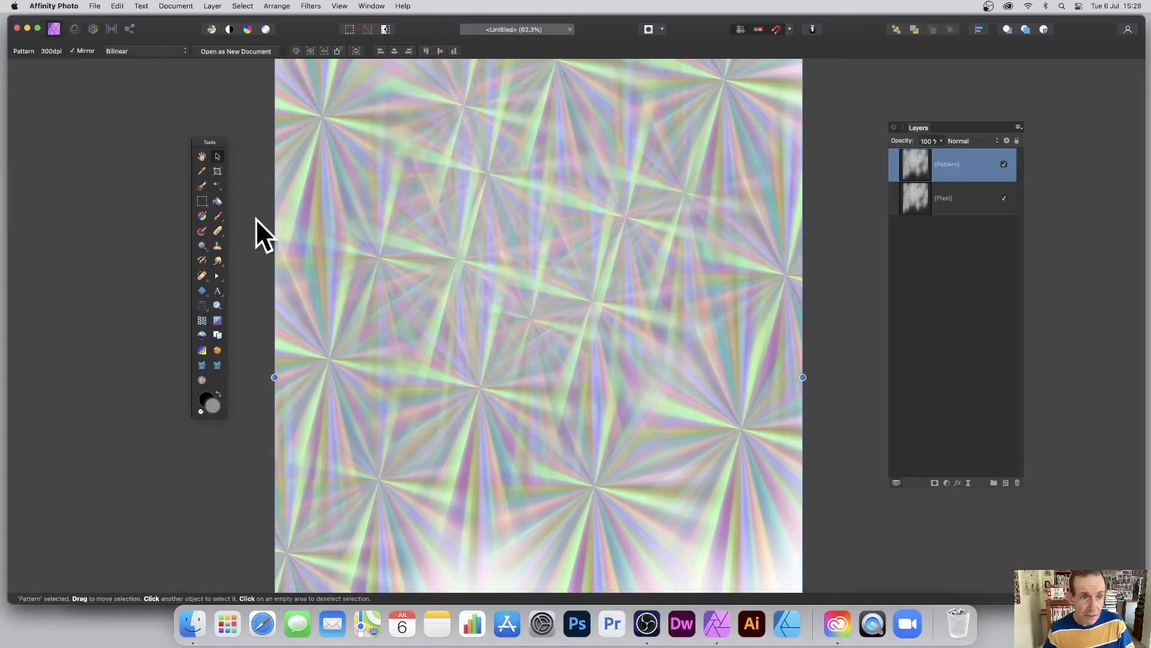
- Offset the mirrored pattern diagonally across the page and scale it down to about 462 dpi
drag(326, 84, 477, 272)
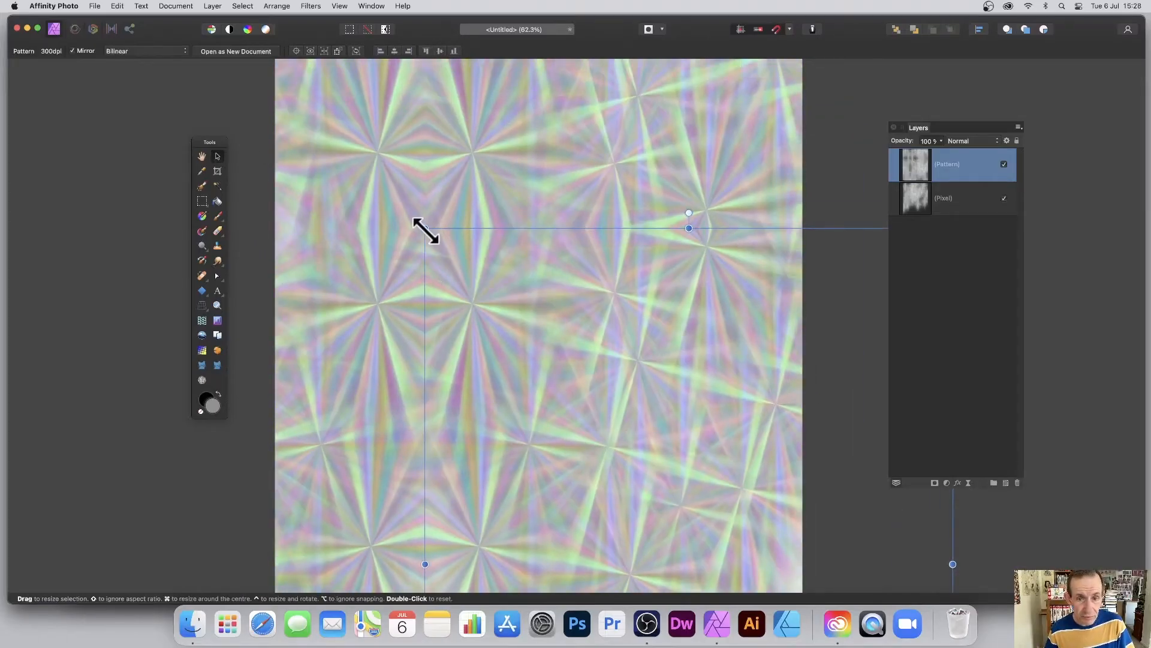
drag(425, 228, 469, 229)
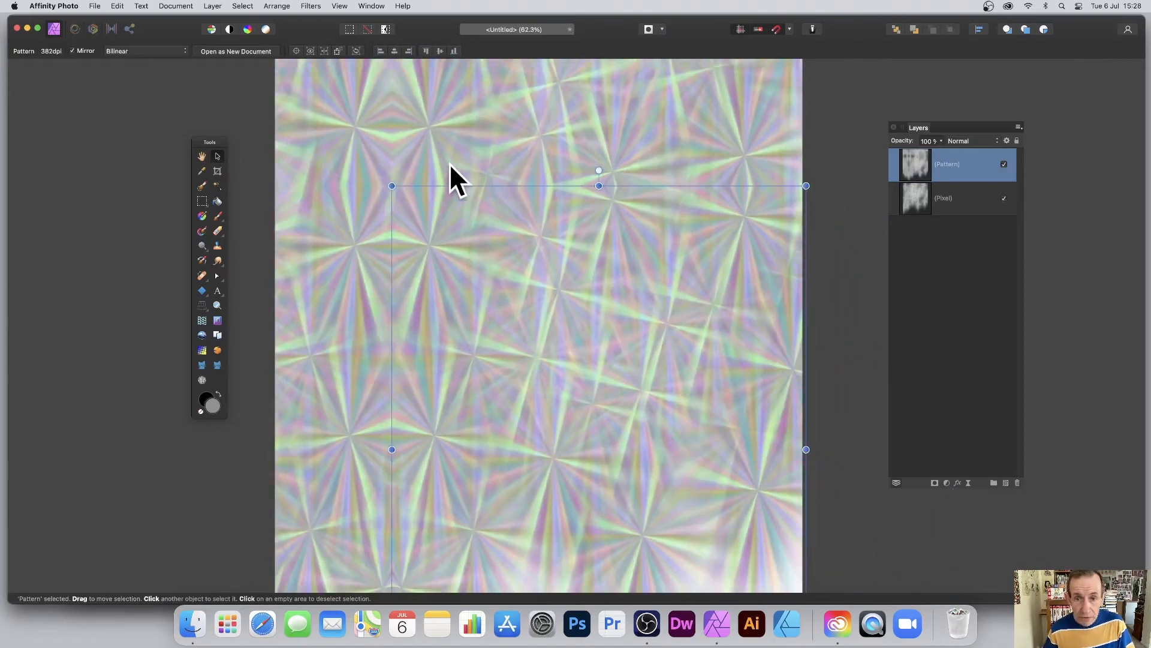
click(530, 157)
drag(531, 157, 445, 153)
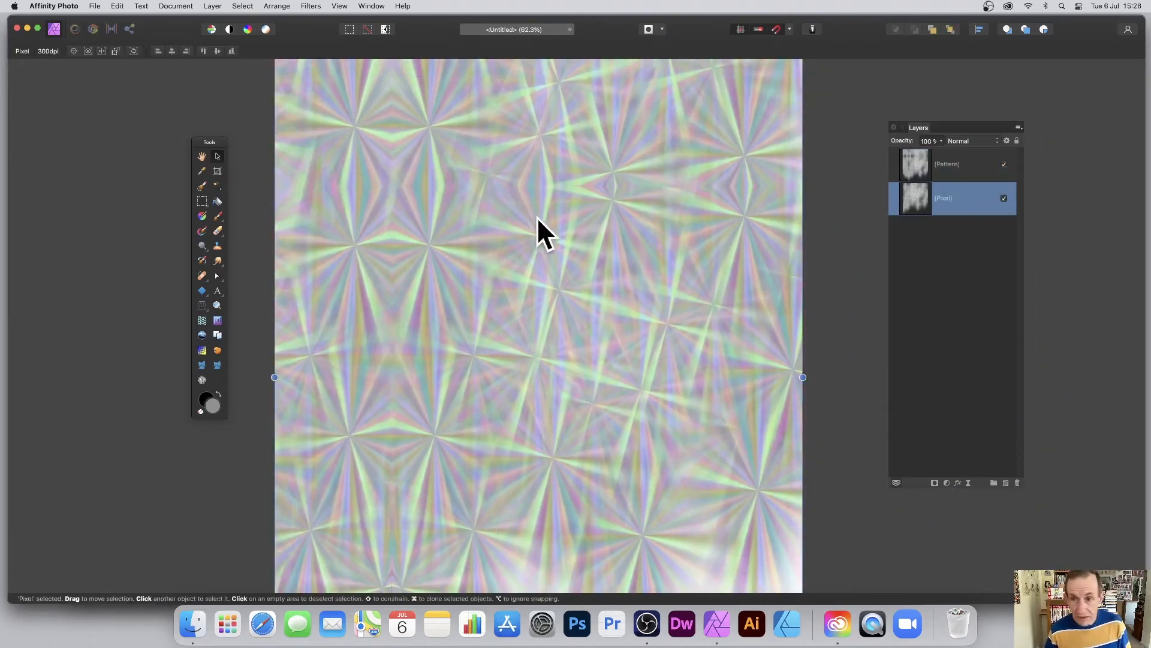
click(916, 171)
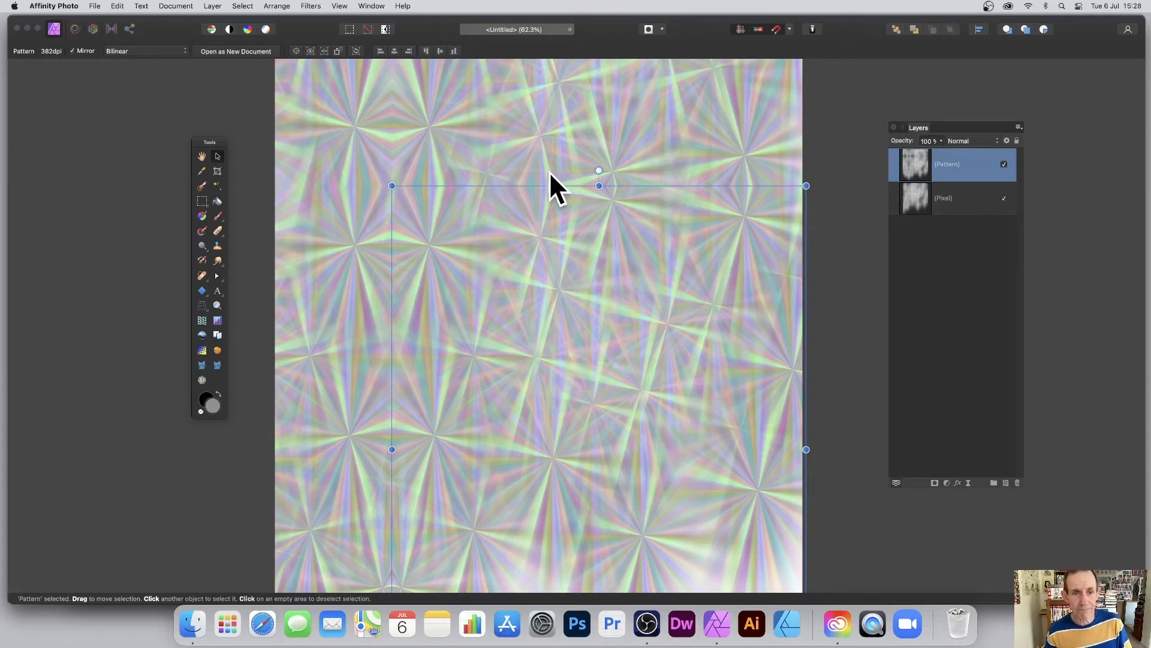
drag(392, 186, 496, 254)
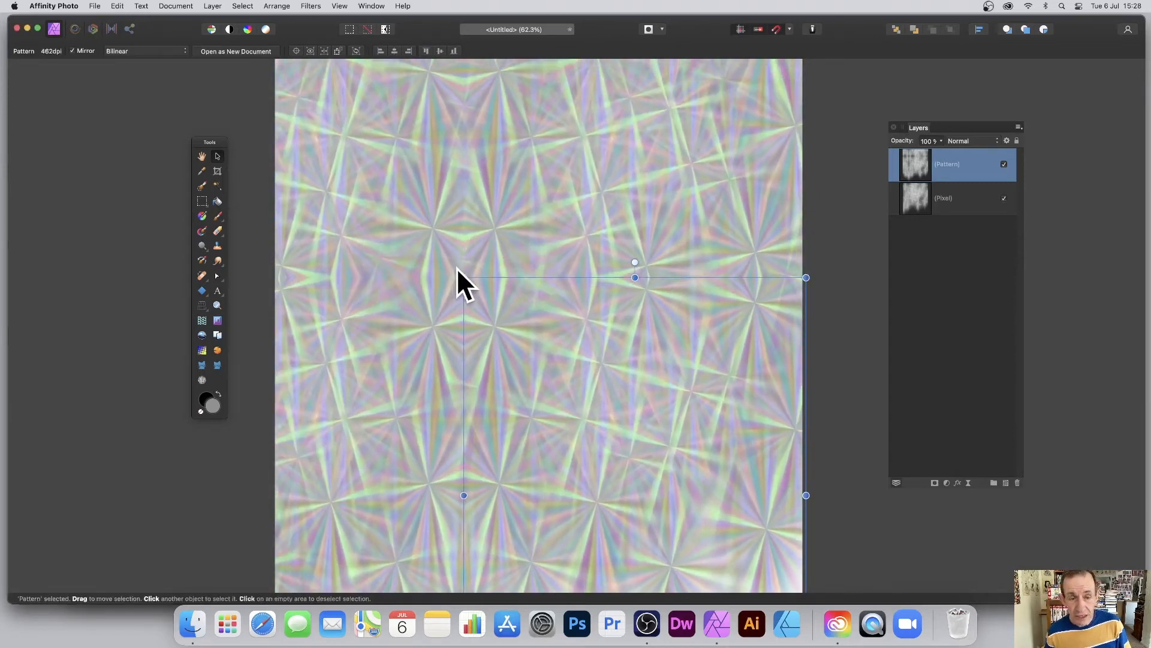
- Open the Deform distortion filter on the pattern layer, place several control points and pull one up towards the page's right edge
click(308, 6)
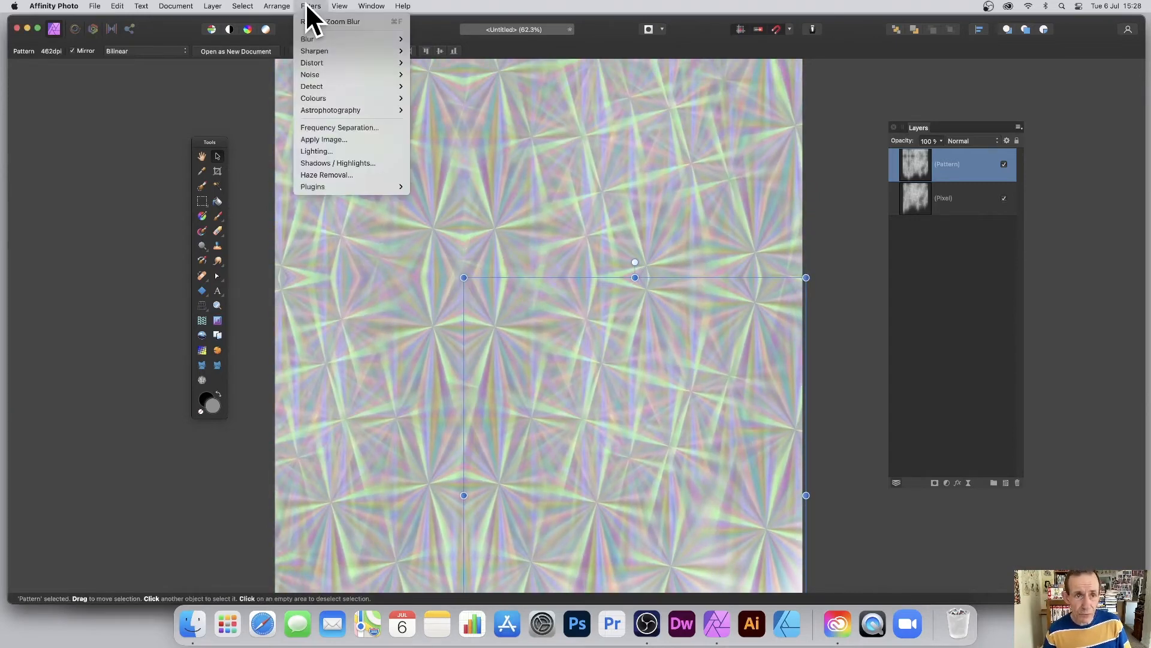
mouse_move(312, 62)
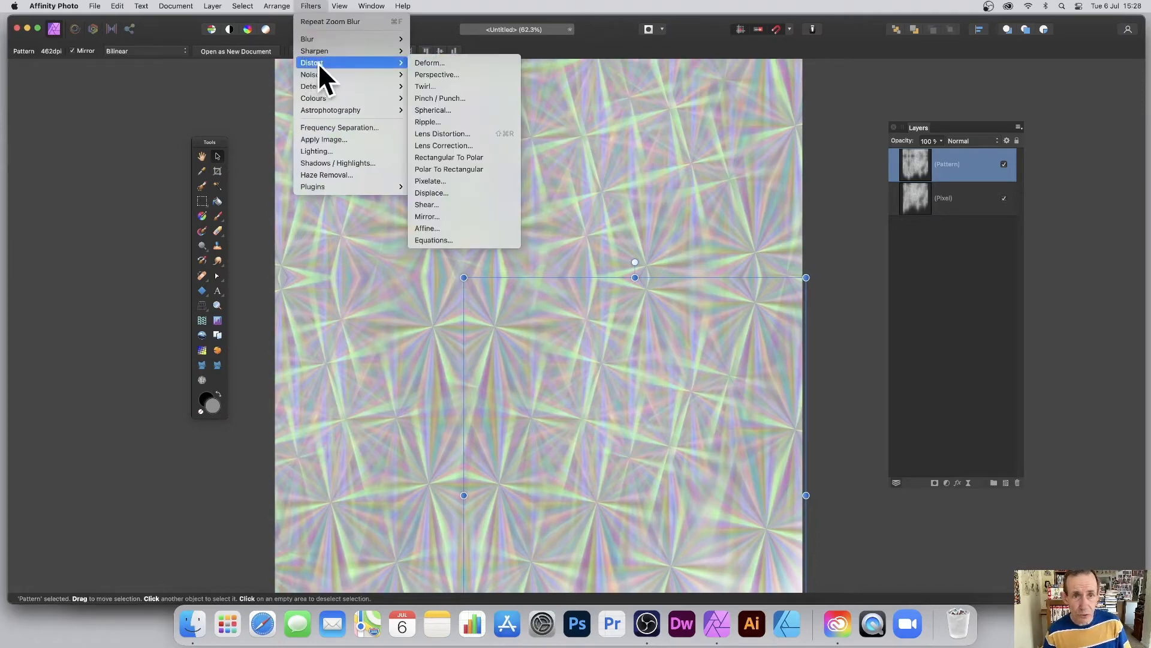
click(467, 62)
scroll(637, 362, left, 1)
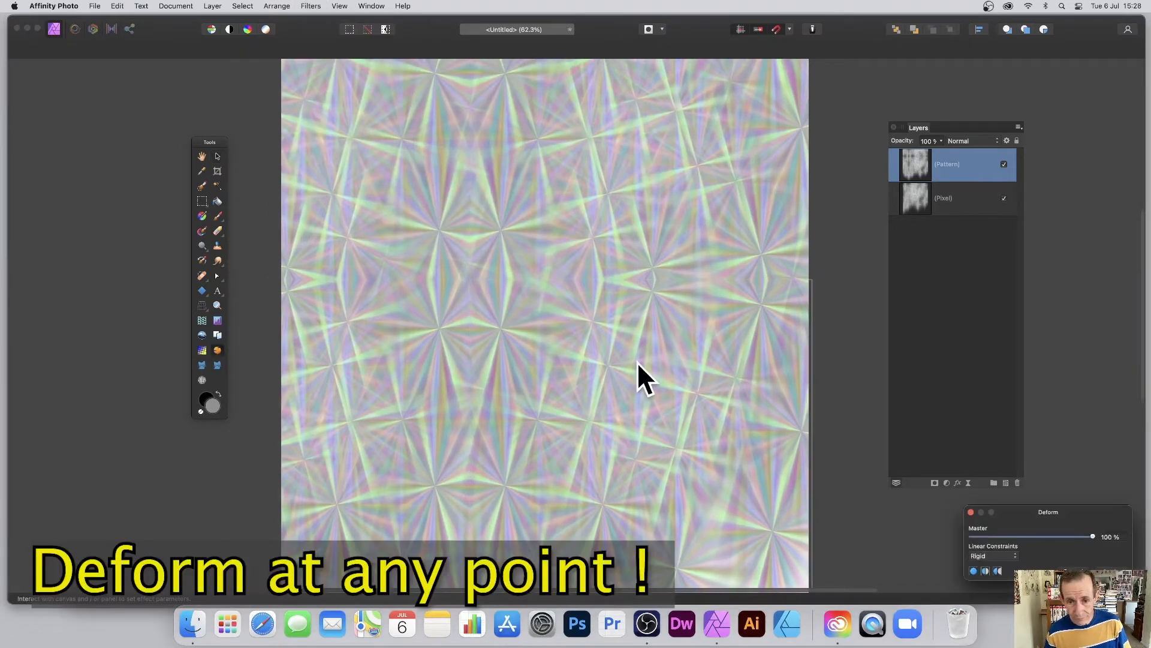
click(558, 361)
click(670, 363)
click(563, 444)
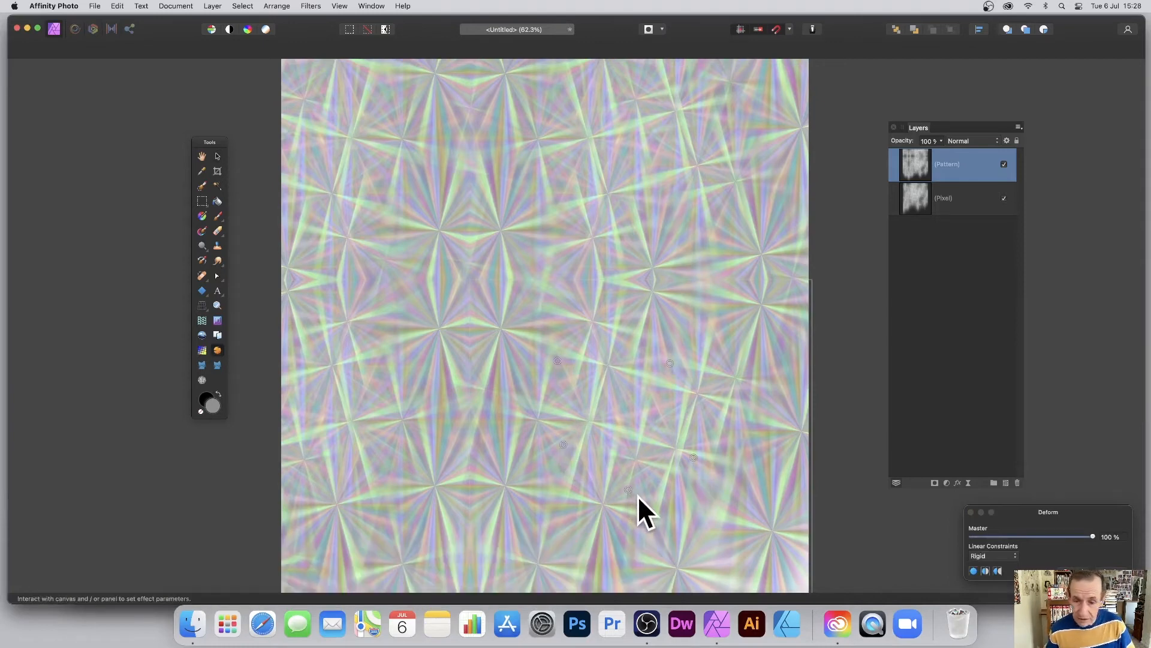
drag(628, 488, 772, 230)
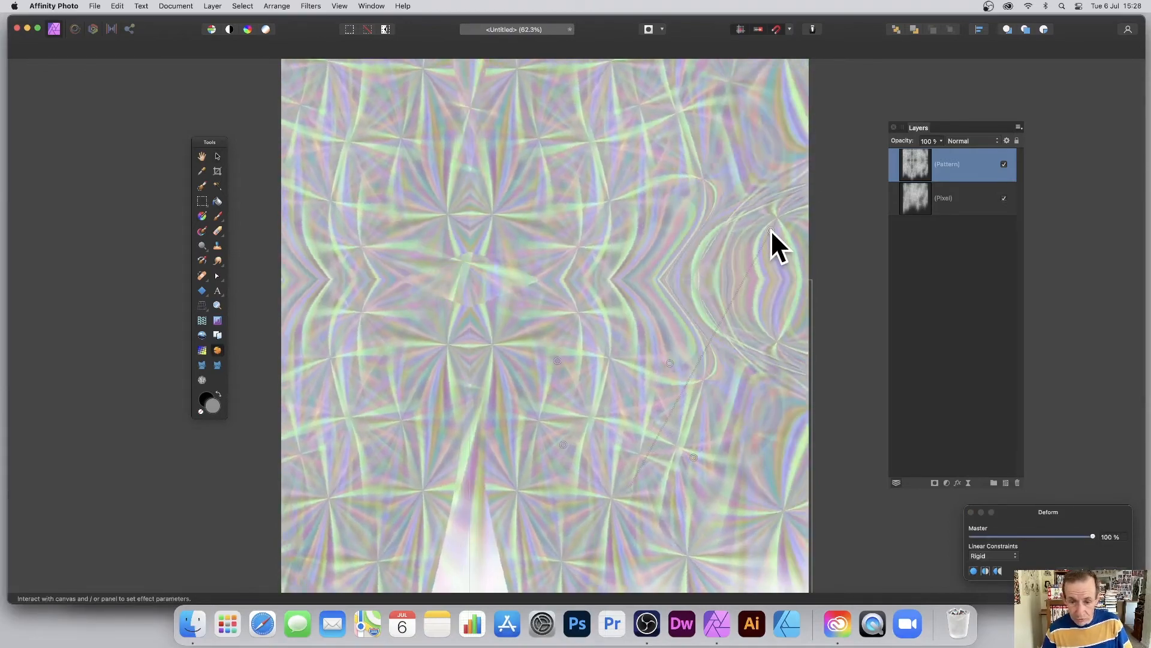
- Hide the underlying pixel layer and pull two more Deform points, one beyond the page's right edge and one downwards
click(1003, 198)
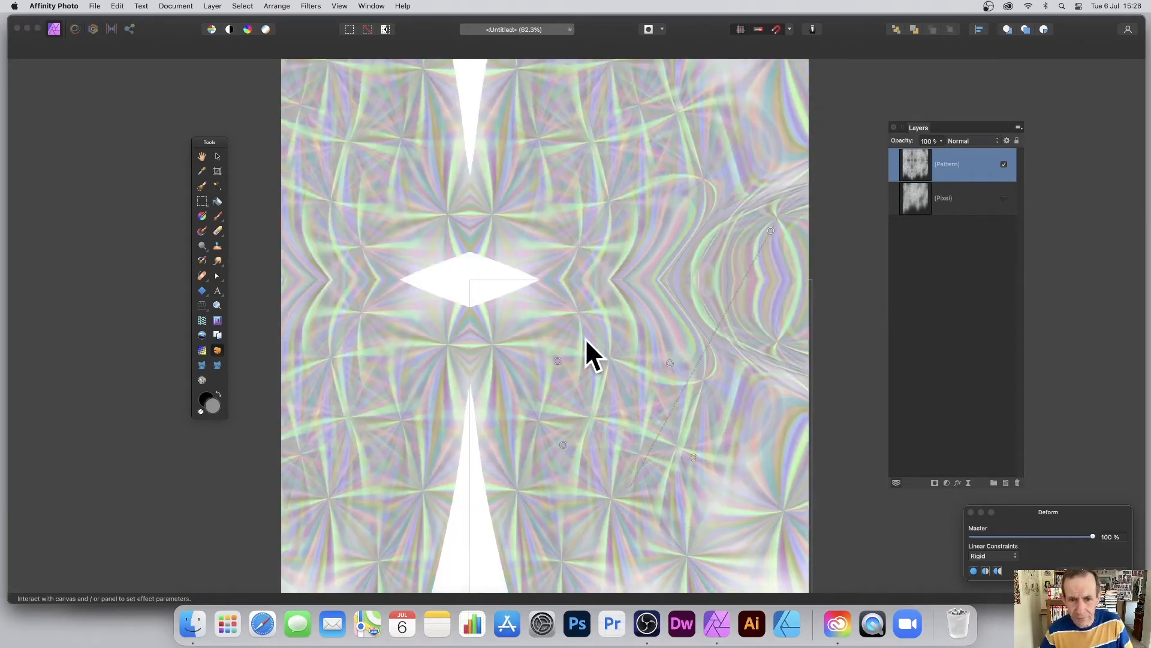
click(558, 361)
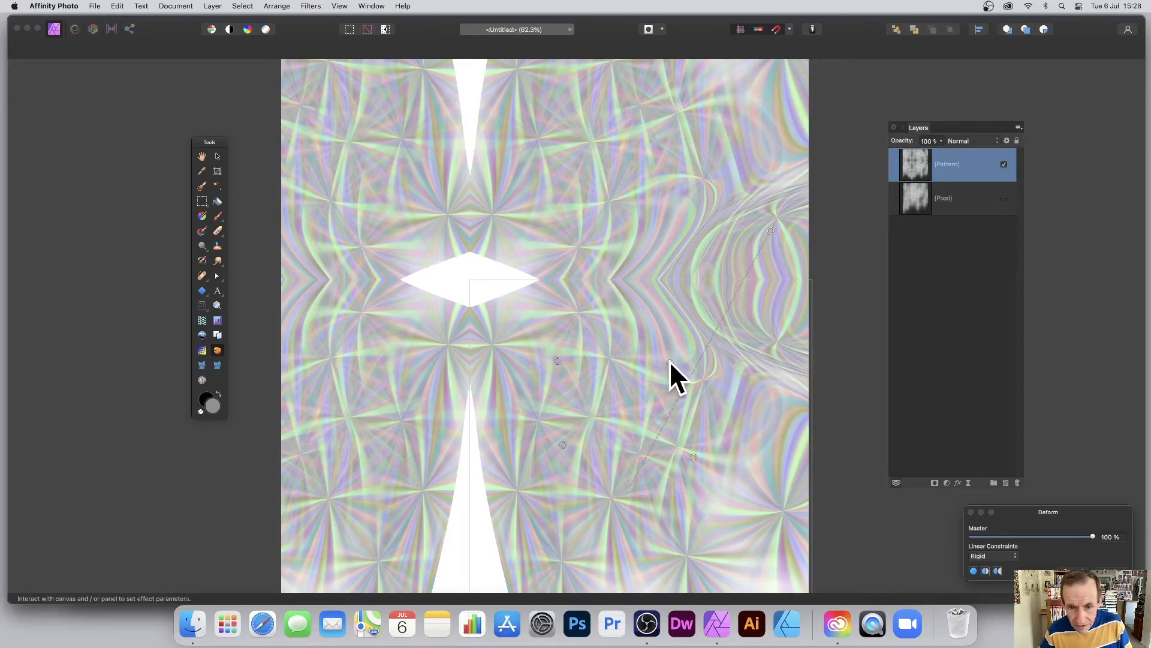
drag(669, 361, 878, 456)
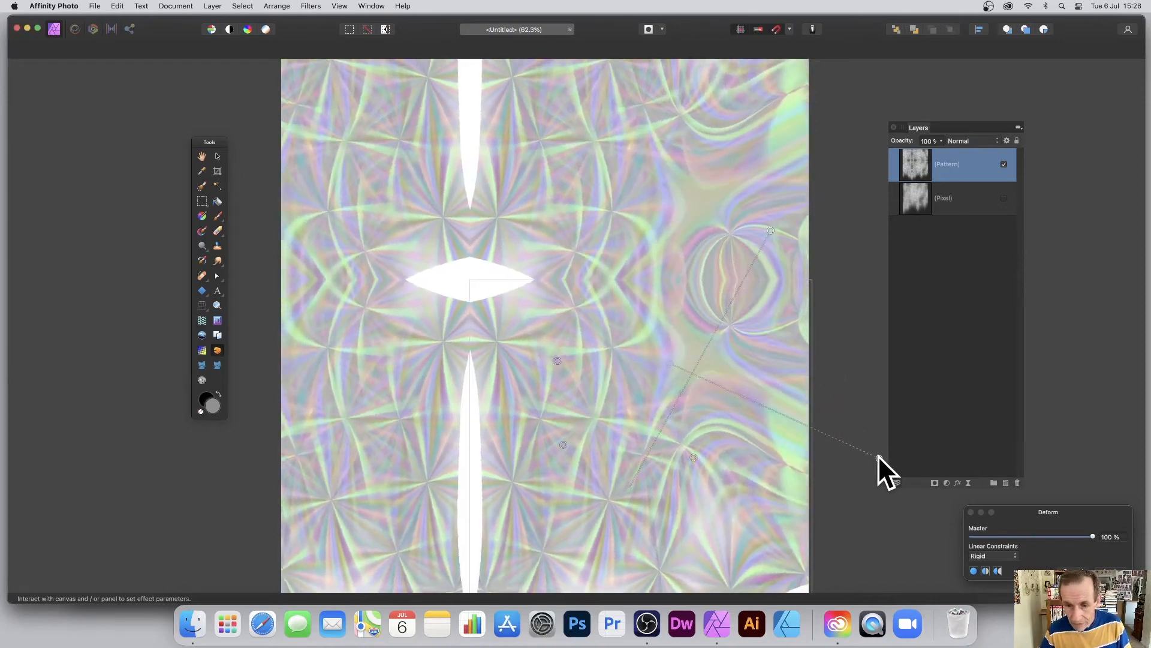
drag(602, 208, 549, 433)
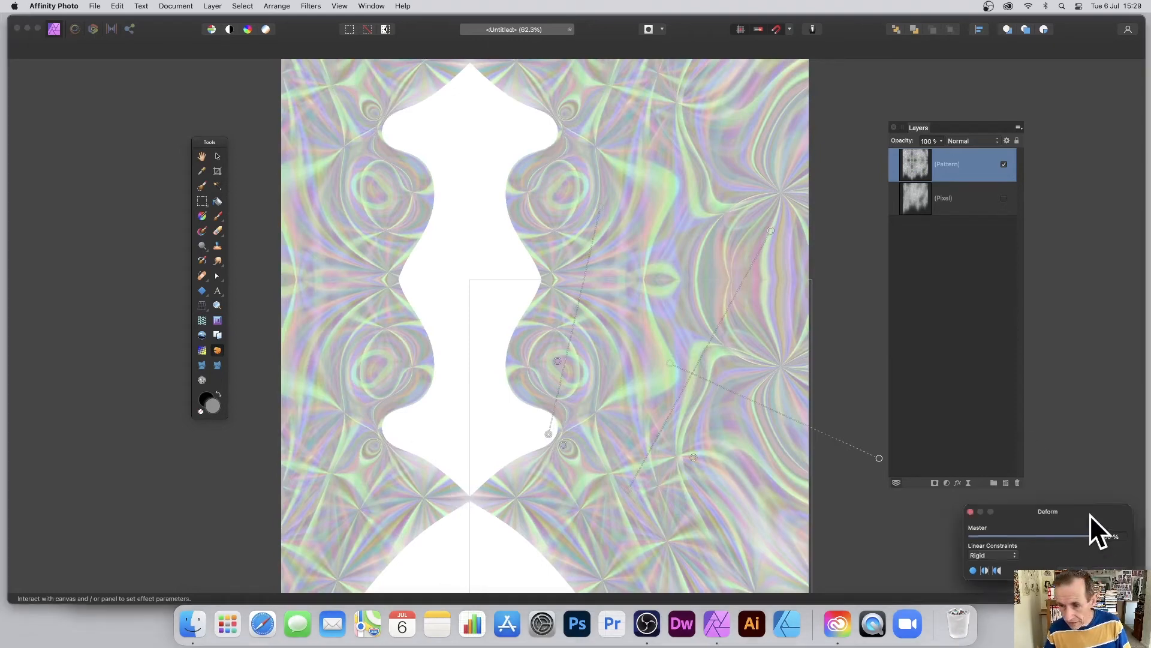
- Try the Similarity linear constraint for the deformation, return to Rigid and apply the Deform filter
drag(1089, 515, 810, 410)
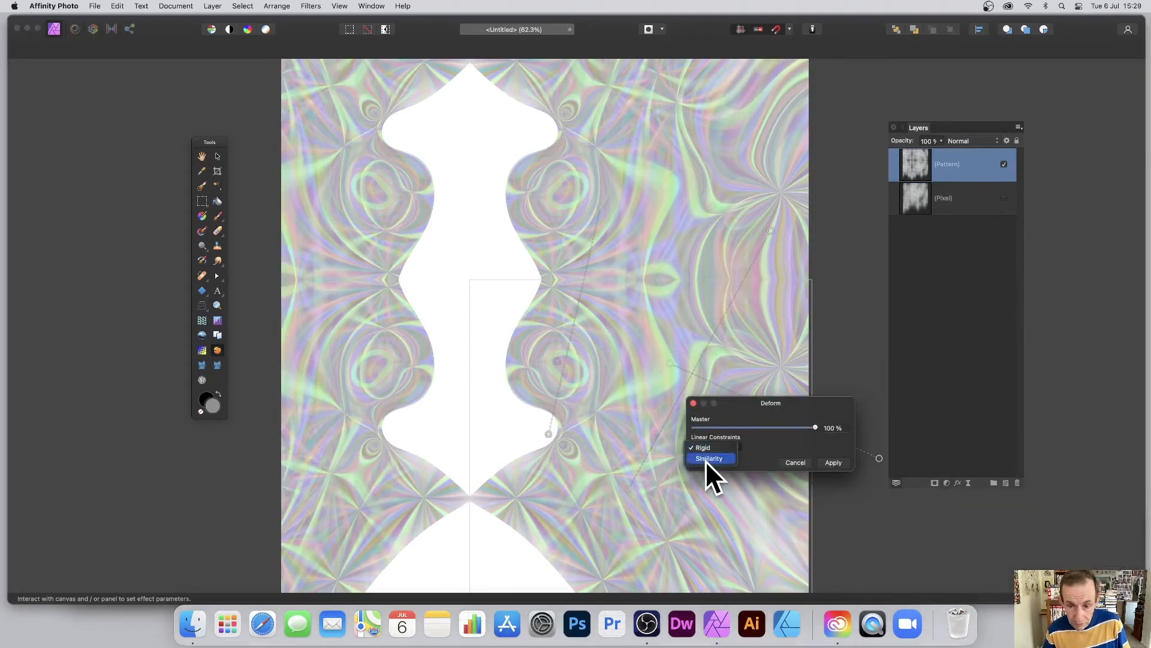
click(709, 459)
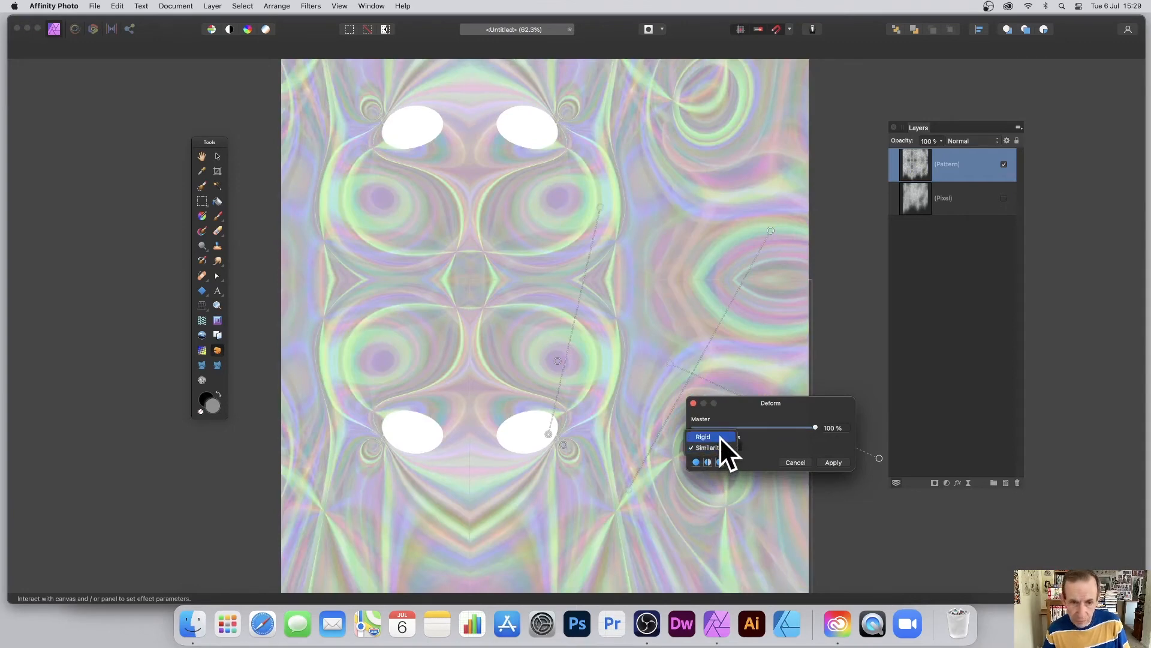
click(721, 437)
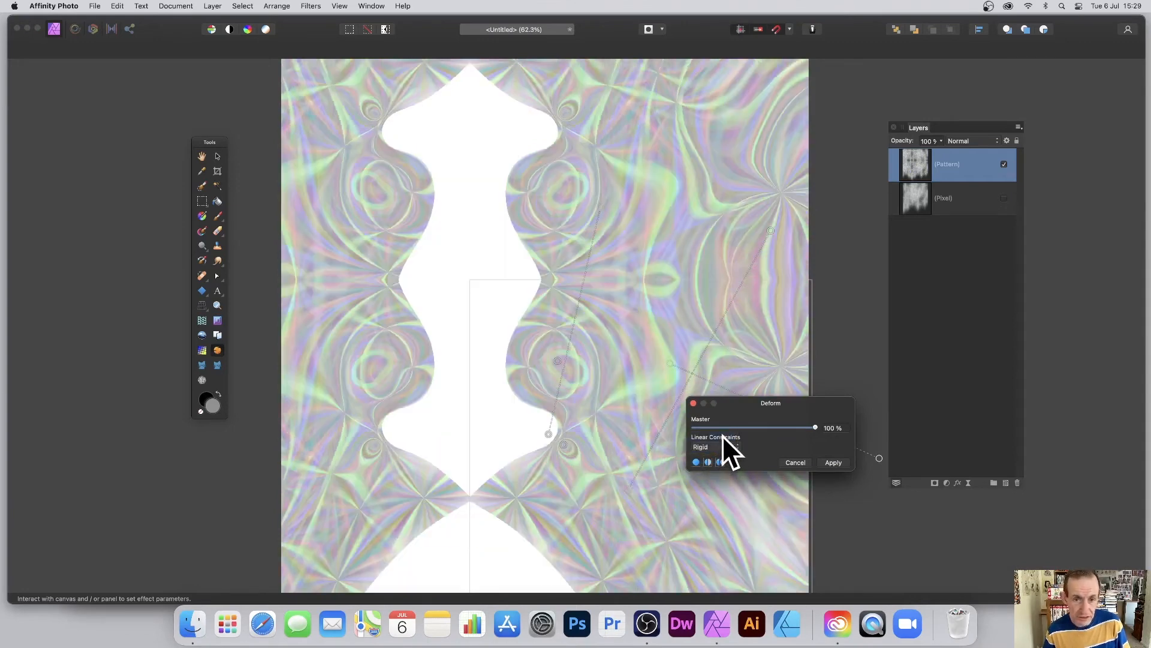
click(833, 462)
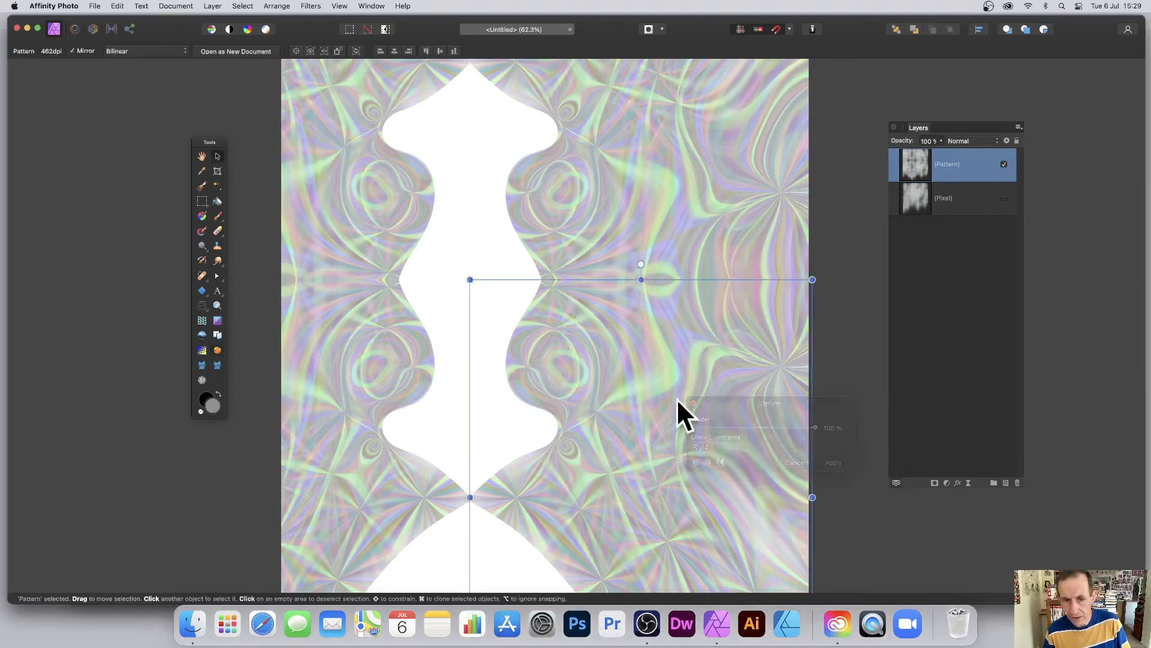
- Scale the deformed pattern down to about 857 dpi and reposition it on the page
drag(470, 279, 631, 476)
drag(698, 493, 685, 427)
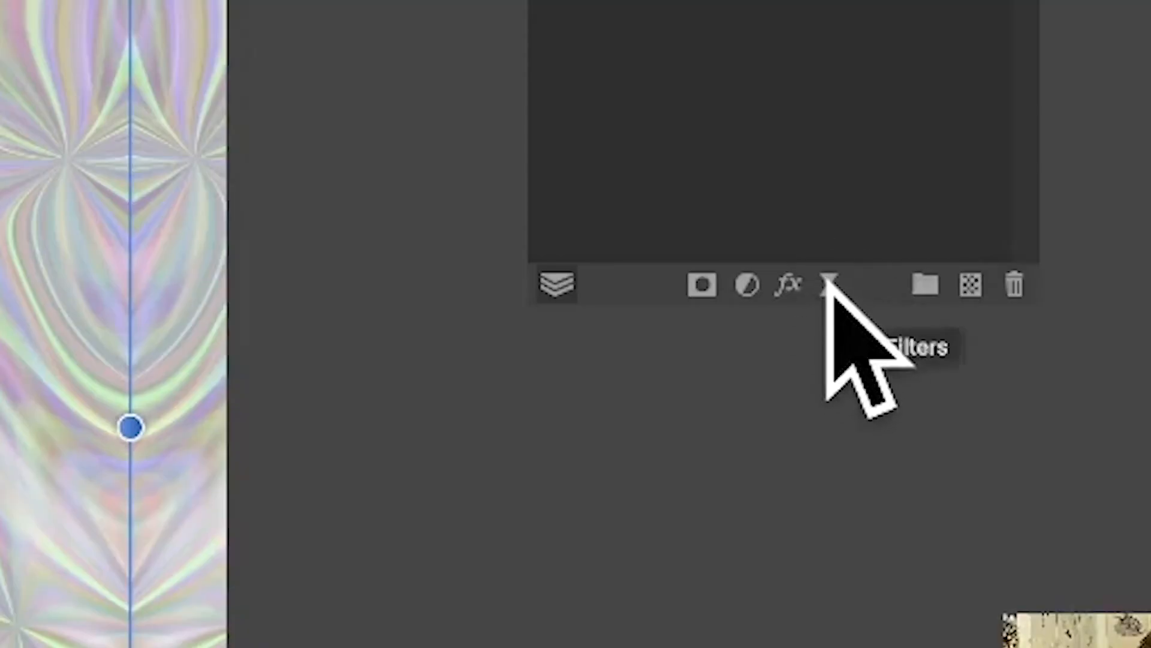
- Add an Outer Shadow effect to the pattern layer with an 11.2 px radius, 100 px offset and 99% opacity
click(790, 285)
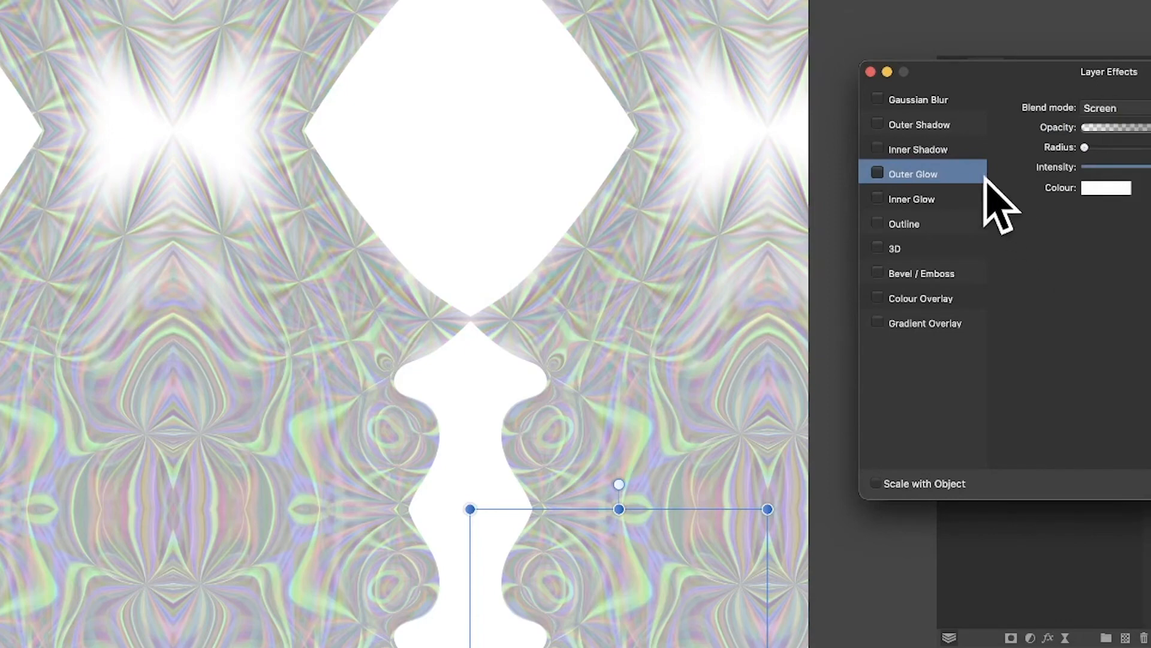
drag(978, 72, 690, 84)
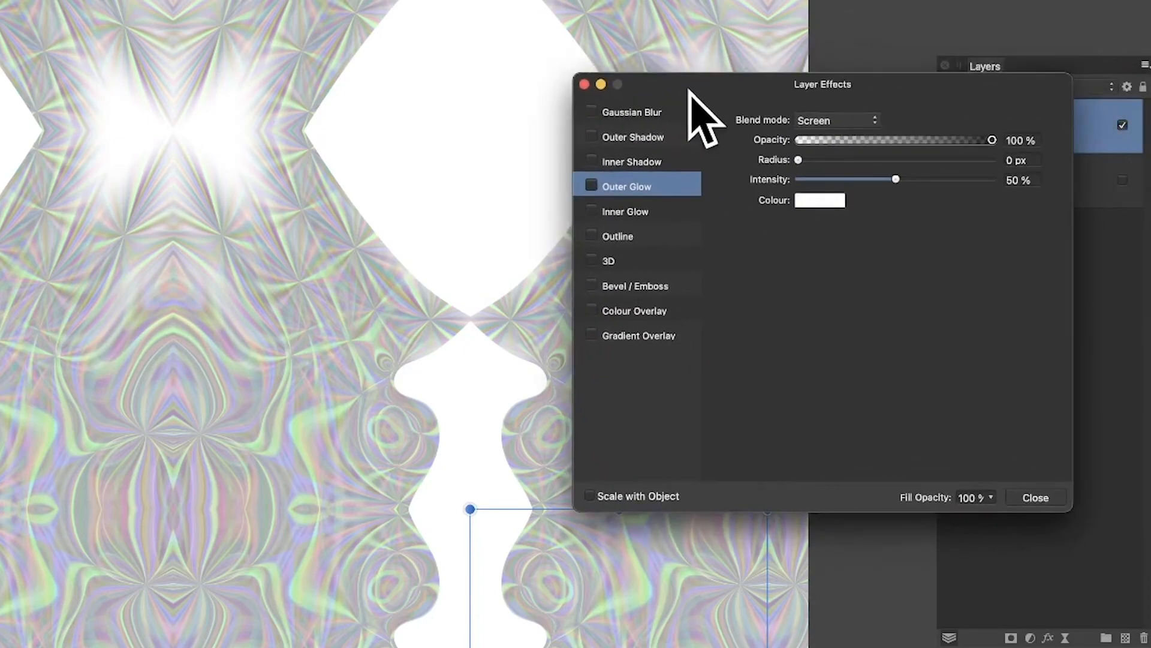
click(592, 137)
click(628, 139)
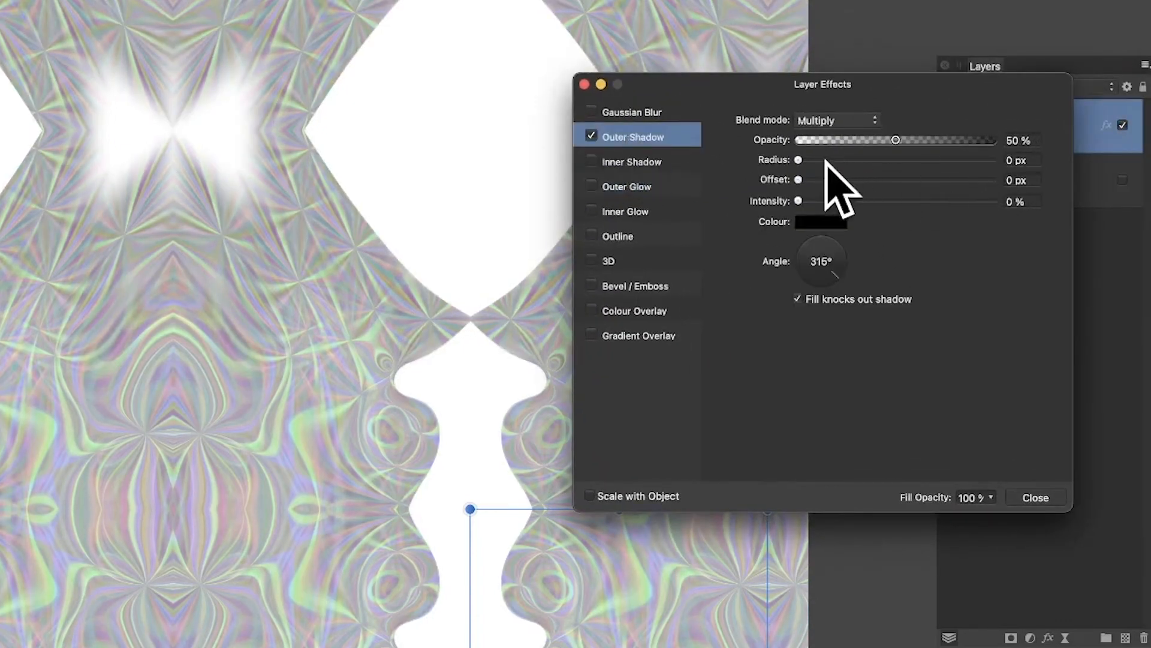
drag(827, 160, 1000, 198)
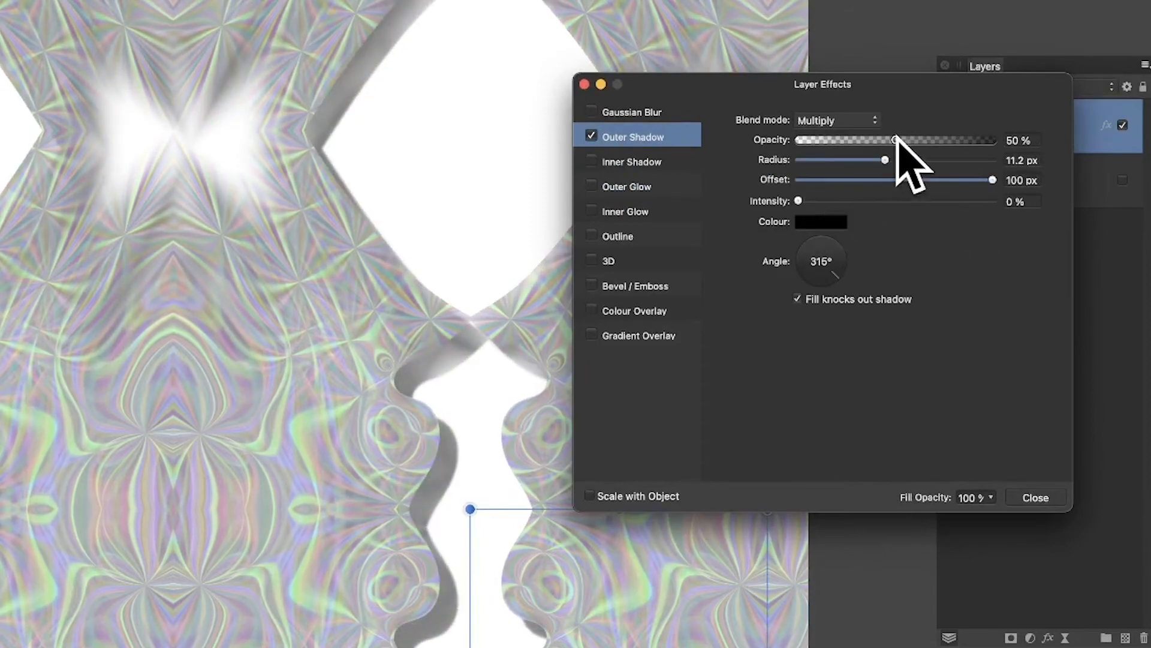
drag(896, 140, 981, 142)
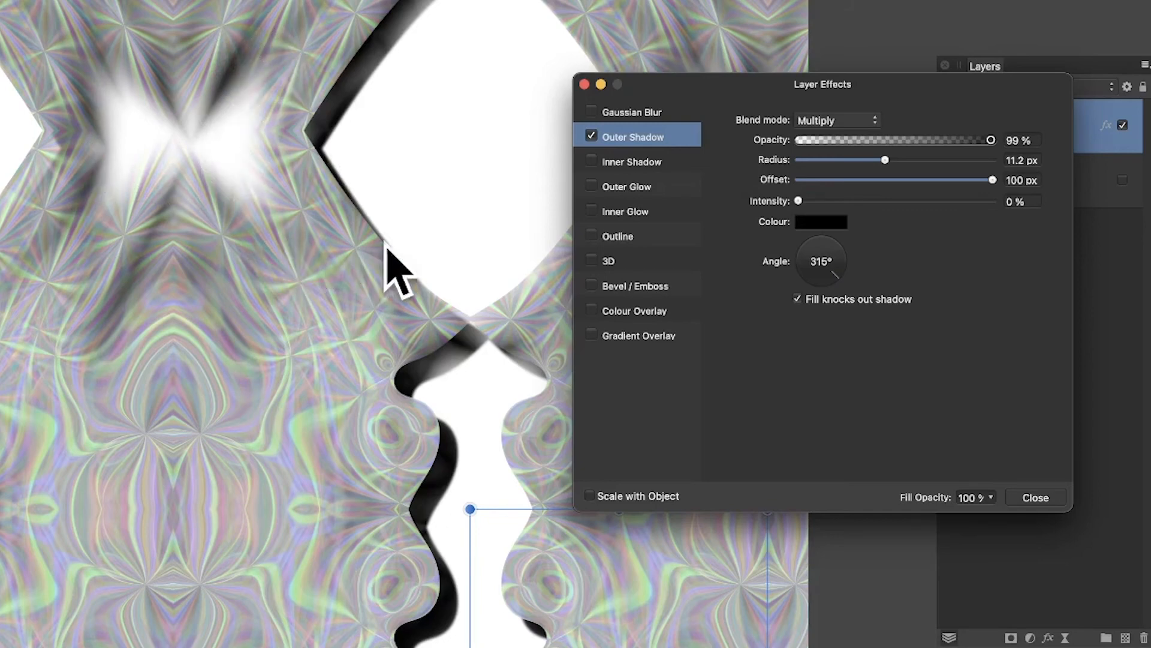
click(1036, 499)
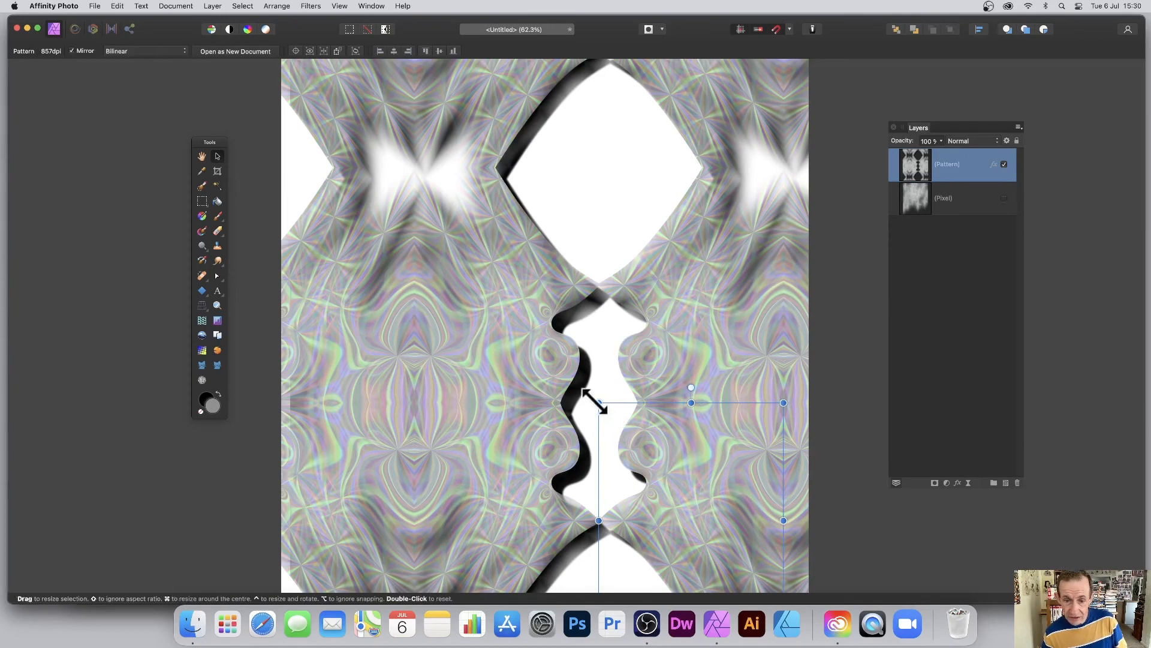
- Scale the shadowed pattern to about 891 dpi, rotate it to a diagonal angle, reposition it and deselect it
drag(594, 393, 627, 390)
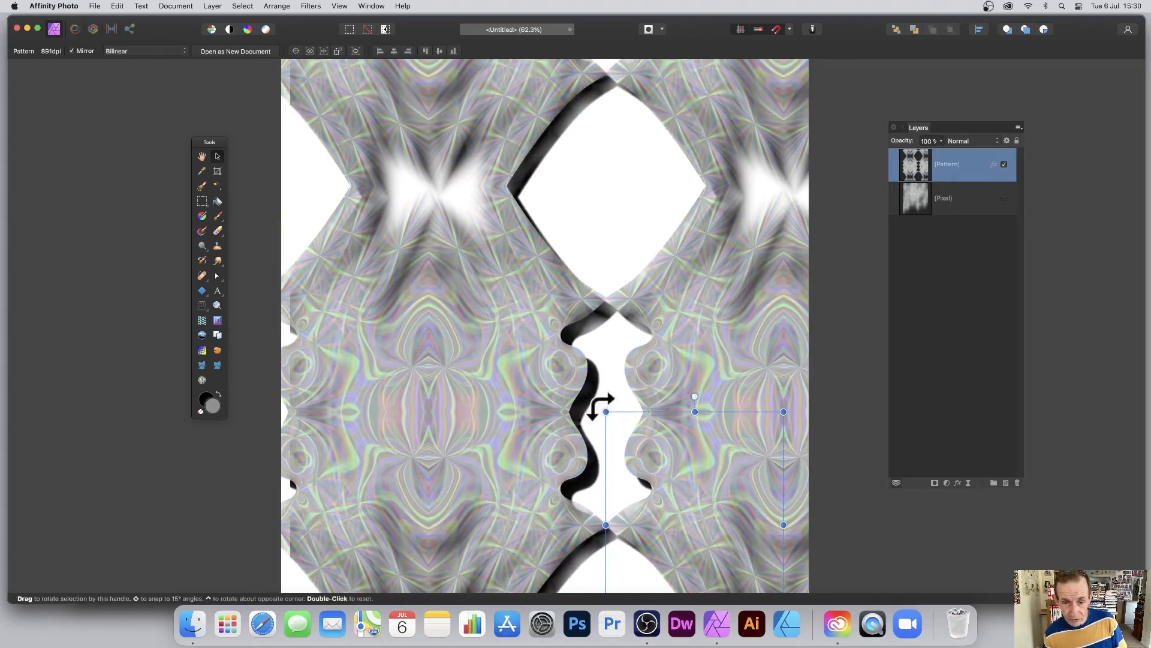
drag(603, 406, 694, 380)
drag(628, 211, 652, 454)
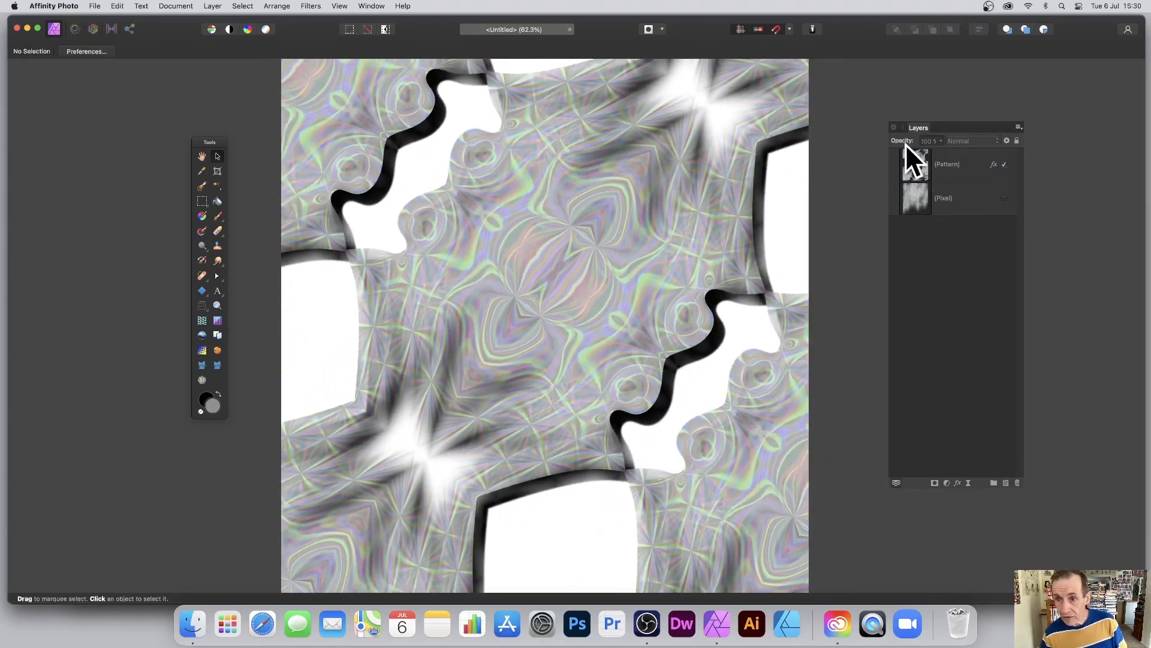
click(912, 159)
click(921, 259)
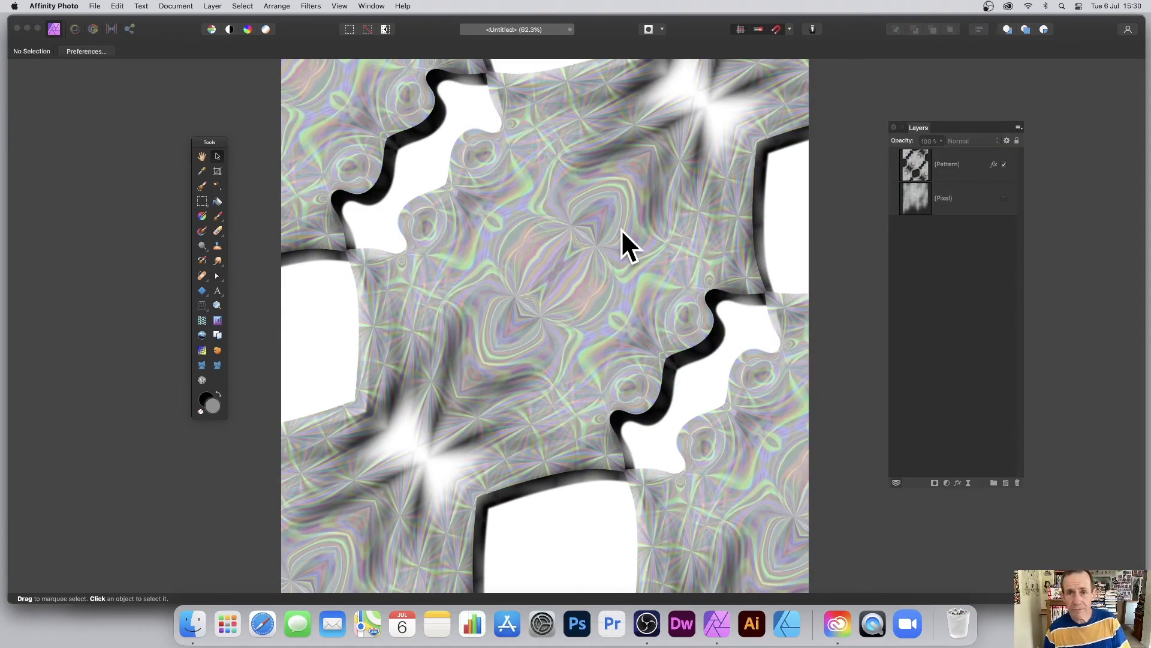
- Reselect the pattern layer, shift its design across the page and scale it down to about 1130 dpi
click(955, 168)
drag(753, 442, 591, 222)
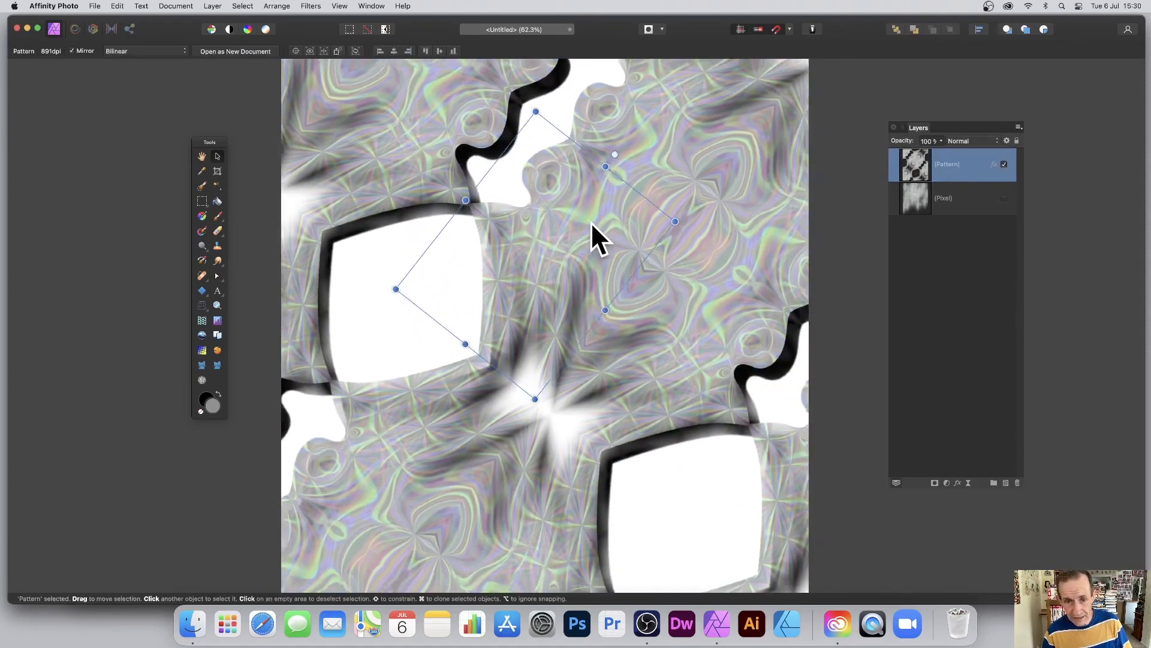
drag(534, 110, 534, 171)
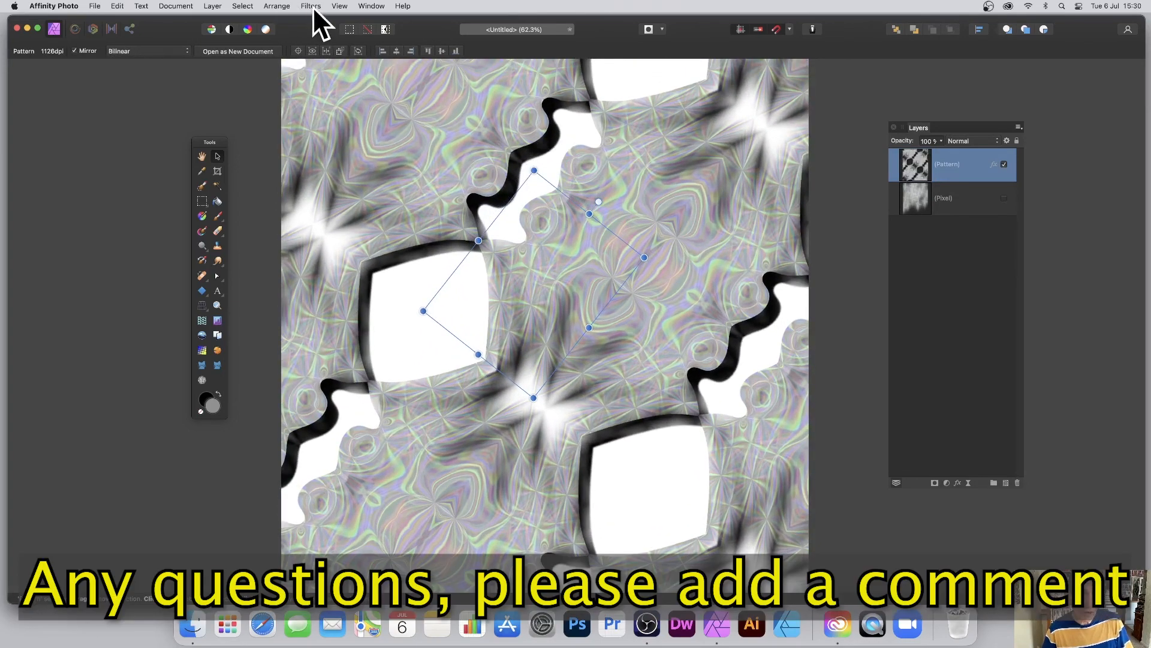
- Open the Deform distortion filter for the rotated pattern layer
click(312, 6)
mouse_move(319, 60)
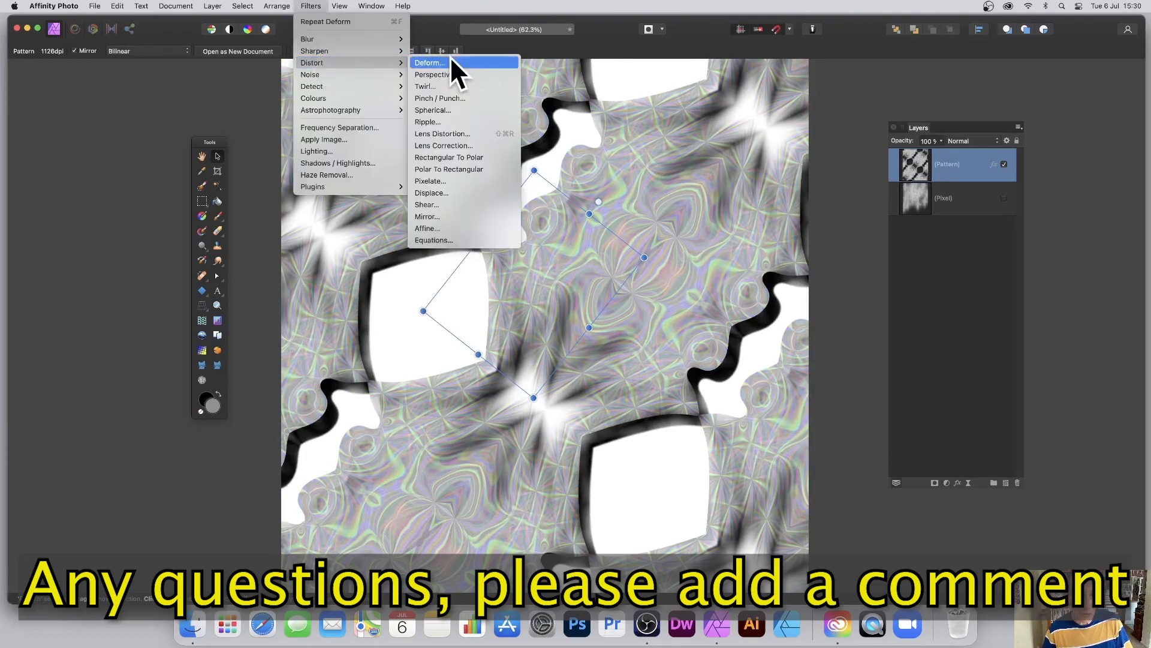